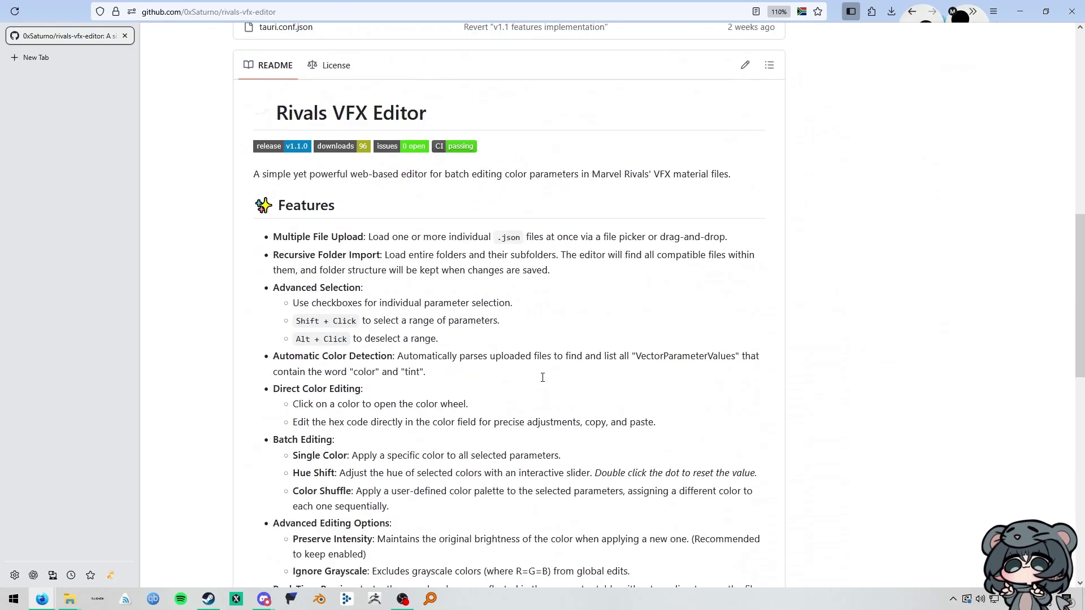
Read through the Rivals VFX Editor README on its repository page and open the v1.1.0 release
scroll(548, 345, down, 5)
scroll(545, 348, down, 7)
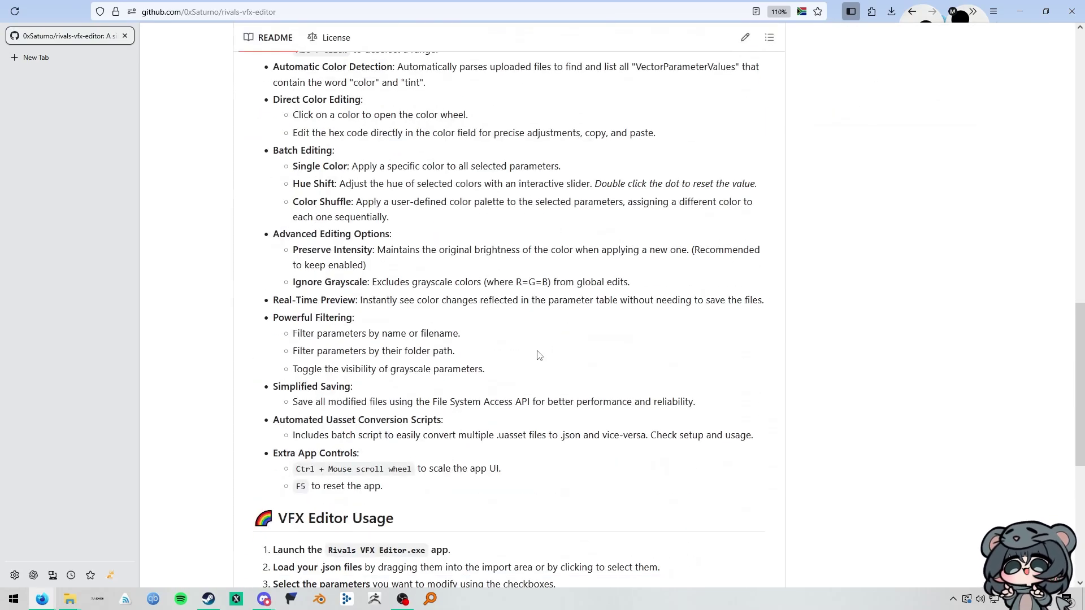
scroll(537, 361, up, 12)
scroll(509, 367, down, 8)
scroll(486, 365, down, 10)
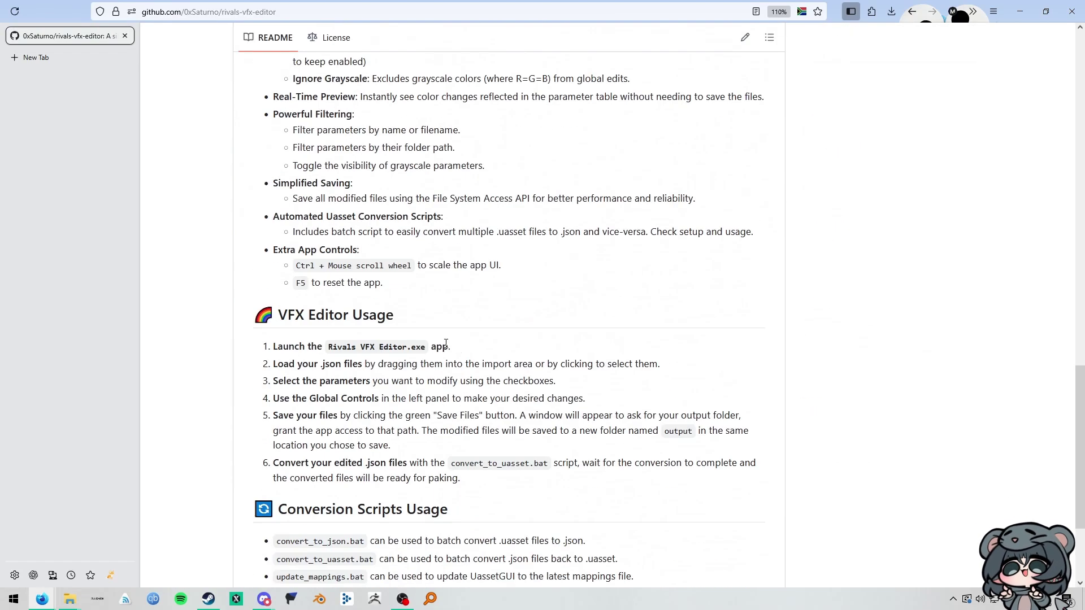
scroll(469, 375, up, 10)
scroll(537, 389, up, 10)
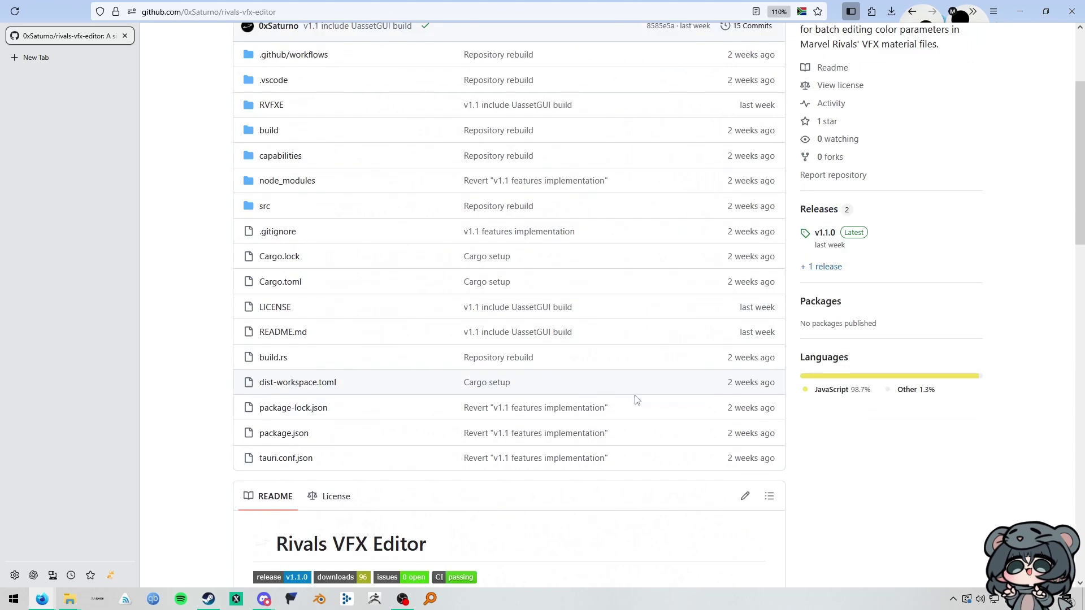
click(843, 394)
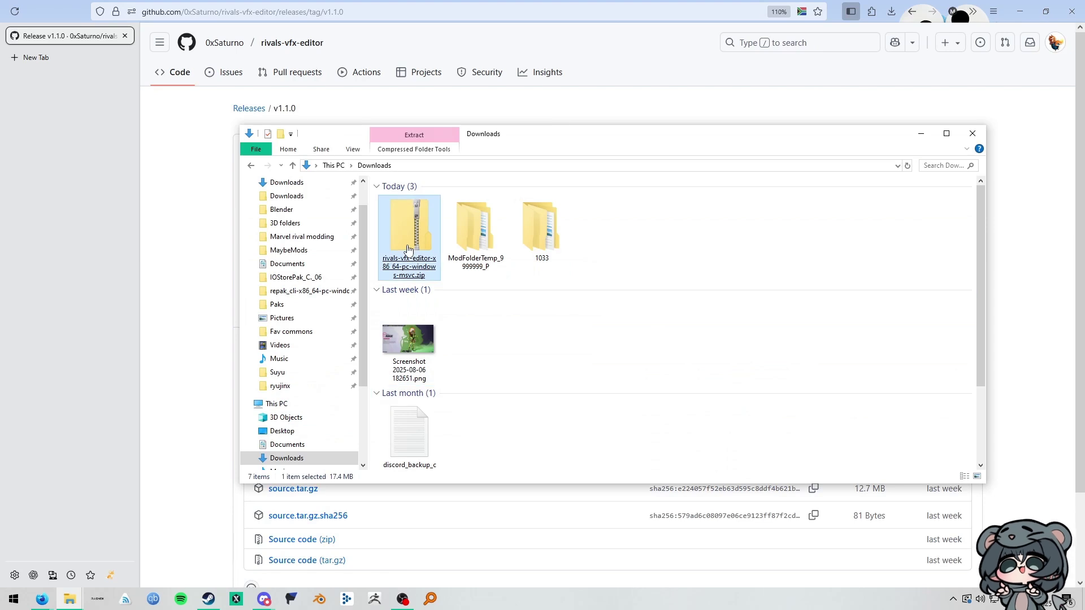
Extract rivals-vfx-editor-x86_64-pc-windows-msvc.zip into its own folder in Downloads
right_click(409, 249)
mouse_move(480, 320)
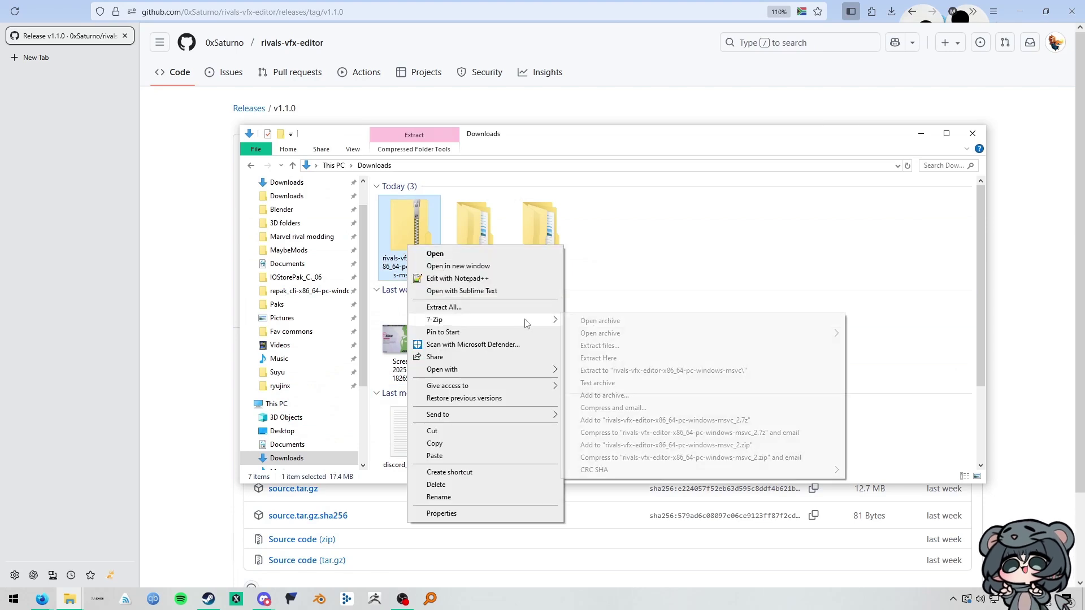
click(616, 352)
click(533, 368)
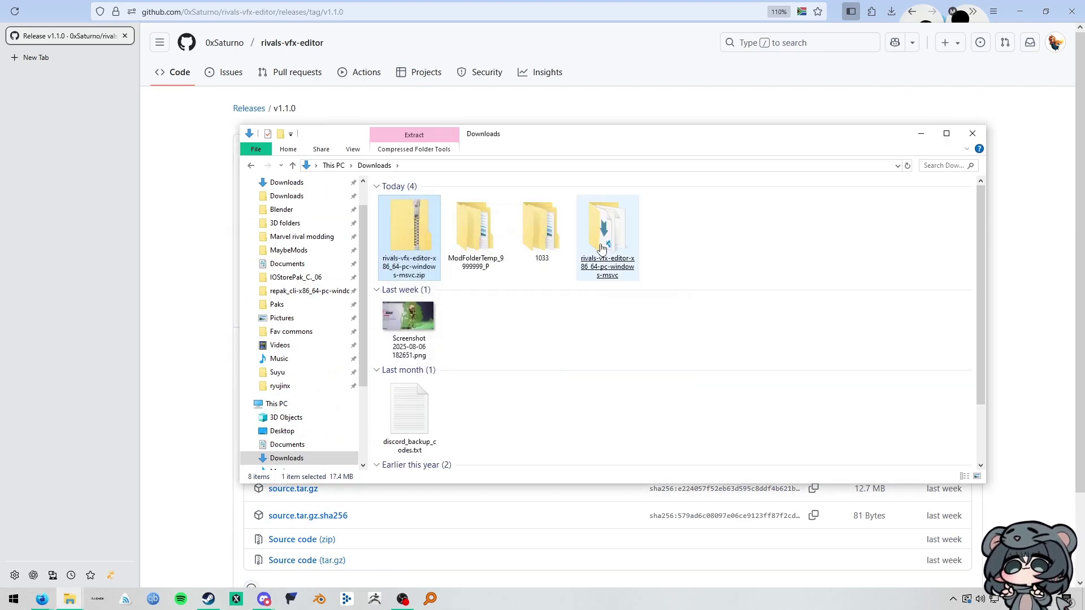
Launch Rivals VFX Editor from the extracted folder and return File Explorer to Downloads
double_click(601, 249)
click(418, 235)
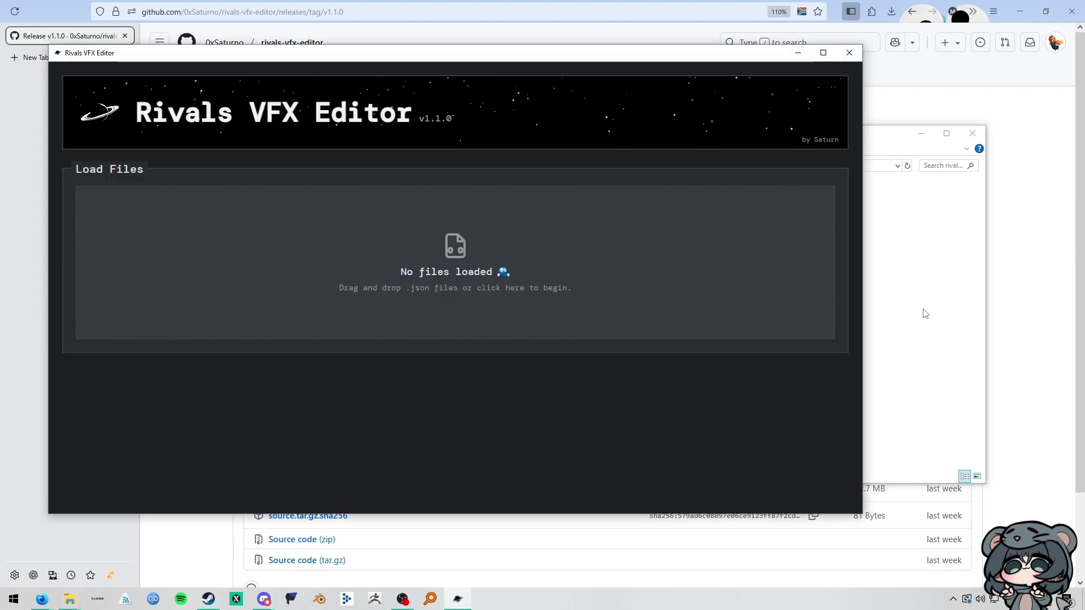
click(924, 315)
click(372, 165)
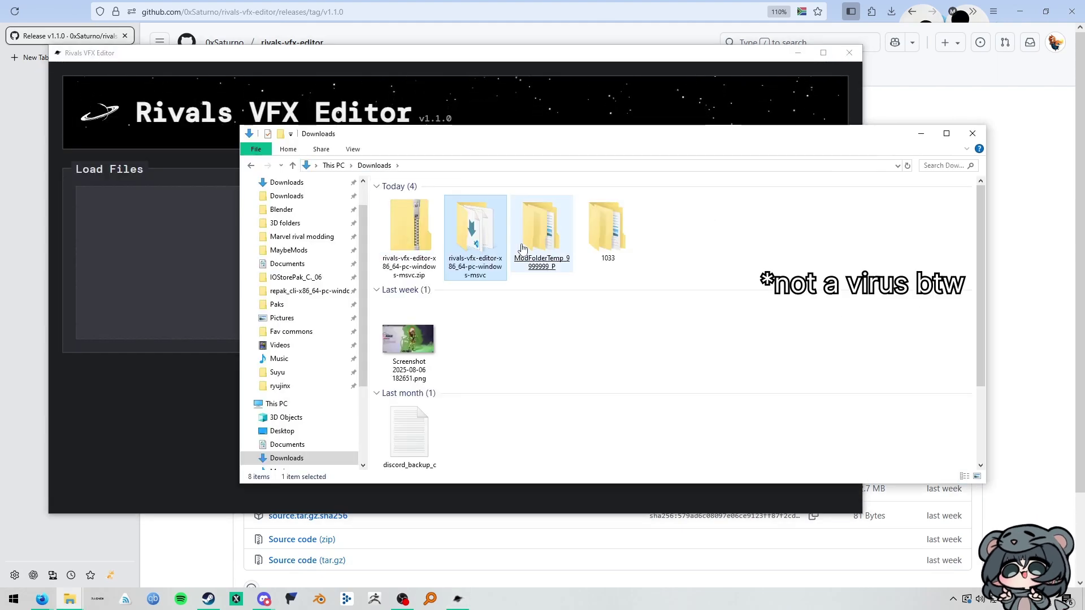
click(617, 276)
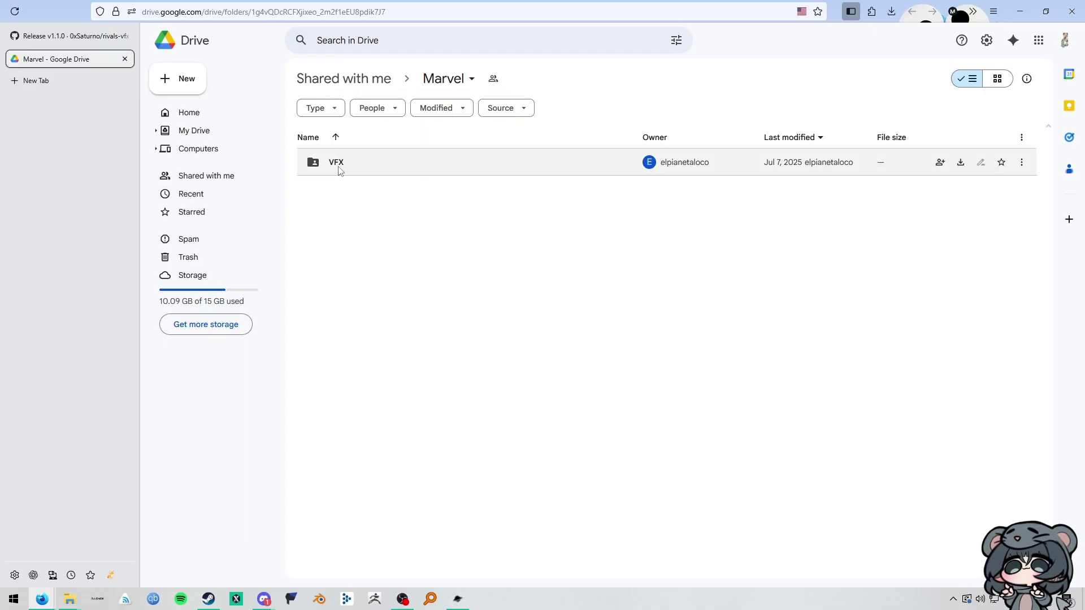
In the shared Marvel folder on Google Drive, browse VFX > Materials > Characters (S3.5-W2) for the character zip files
double_click(441, 236)
double_click(370, 159)
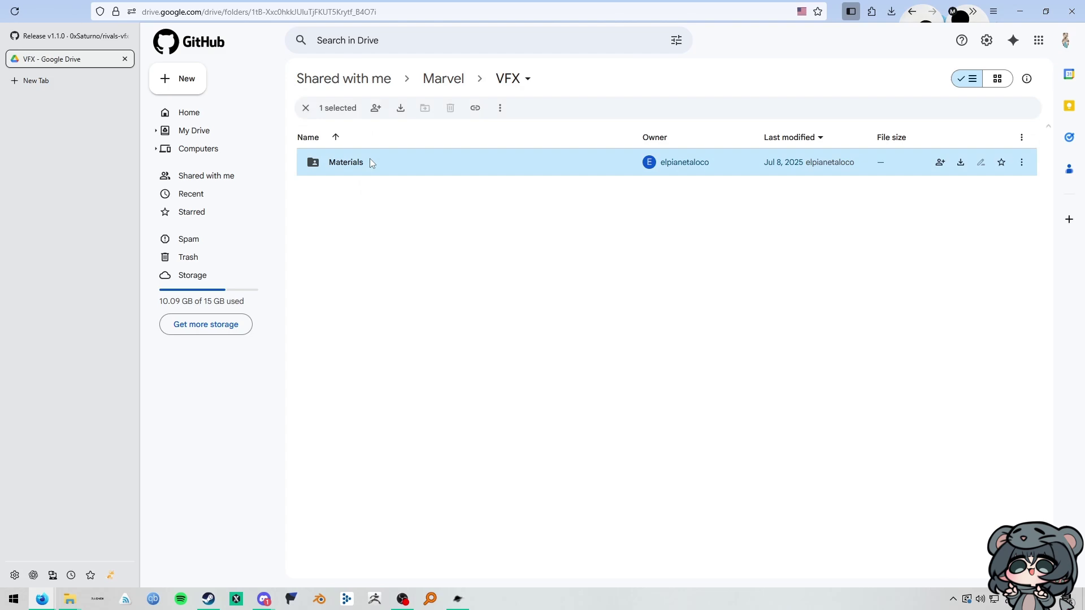
double_click(375, 186)
scroll(395, 237, down, 1)
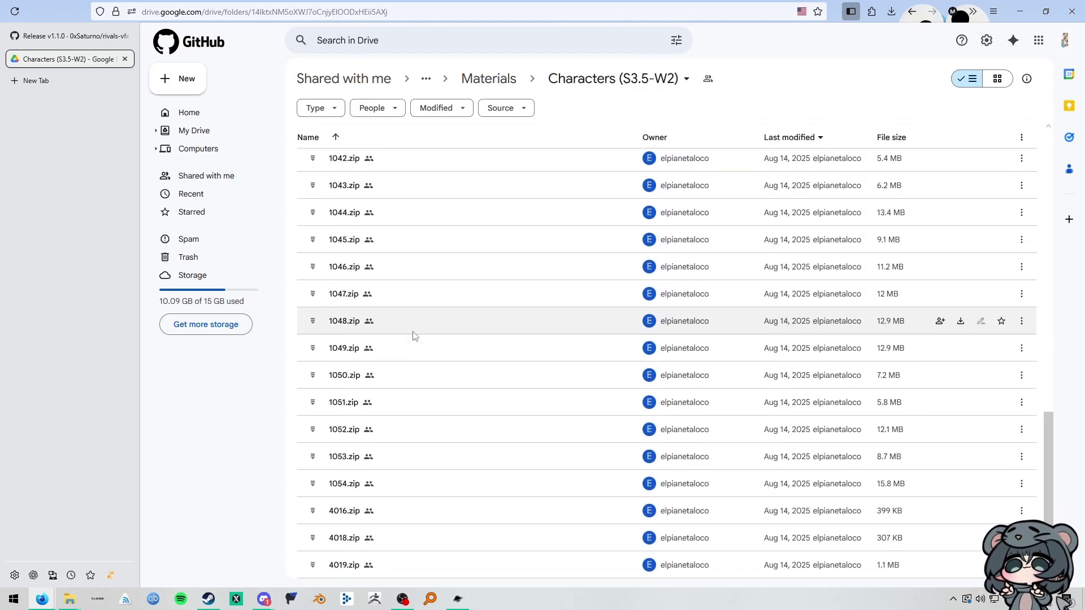
Load the 1033 folder from Downloads into Rivals VFX Editor
click(69, 599)
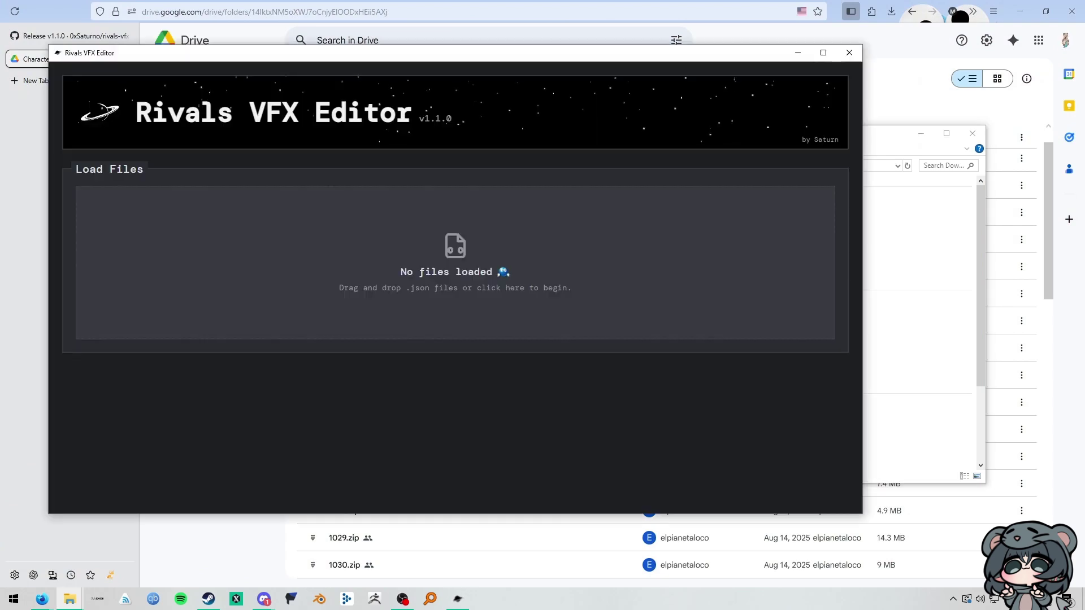
click(915, 235)
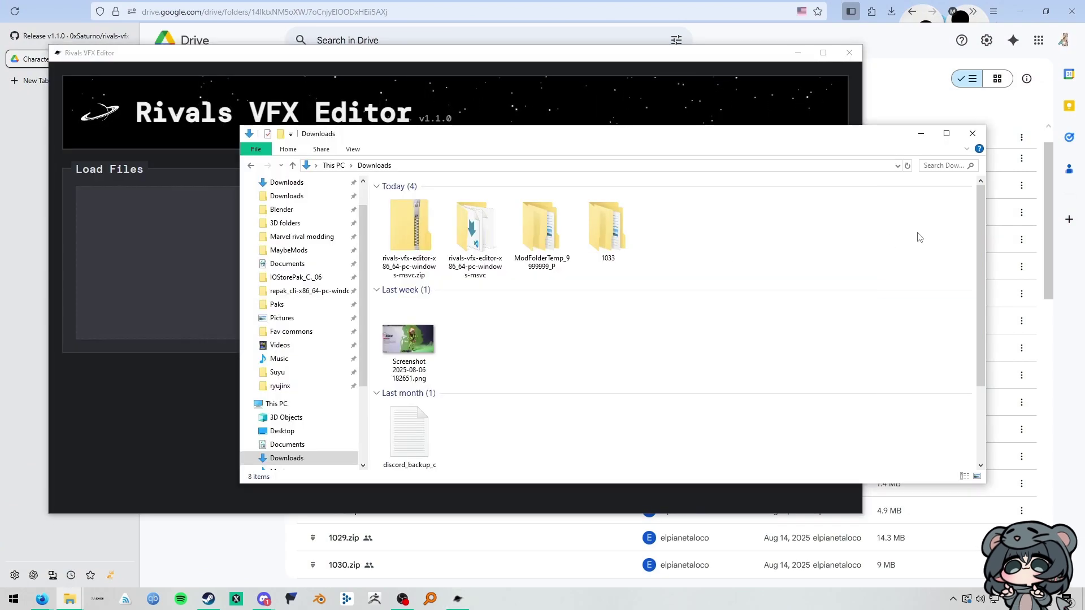
drag(607, 254, 180, 384)
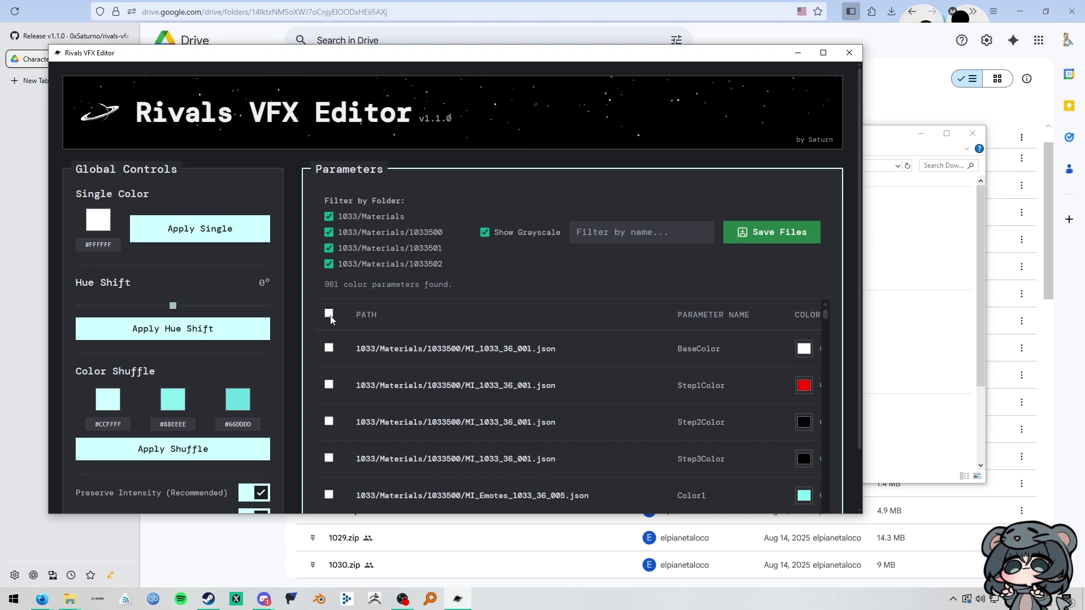
Look over the Single Color picker and the other global controls, and sort the parameter list by color
click(104, 226)
click(127, 217)
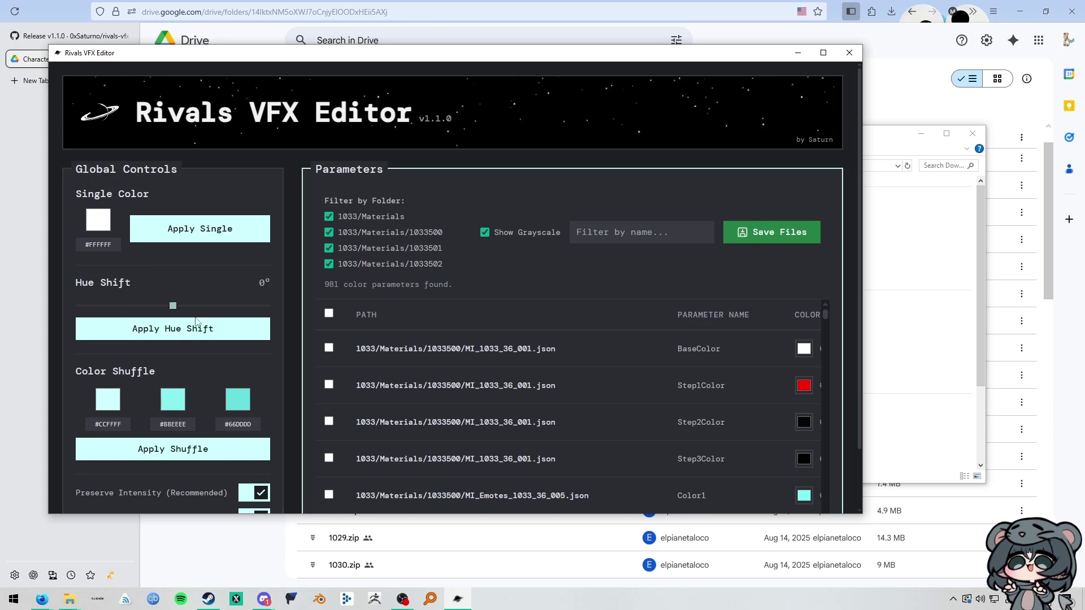
scroll(220, 323, down, 2)
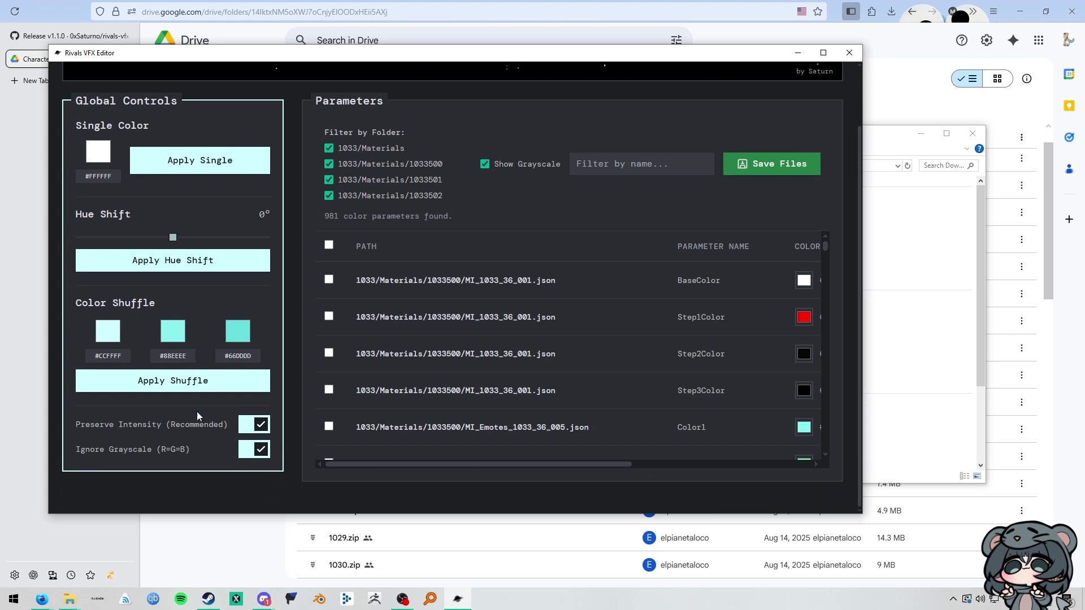
scroll(635, 338, up, 2)
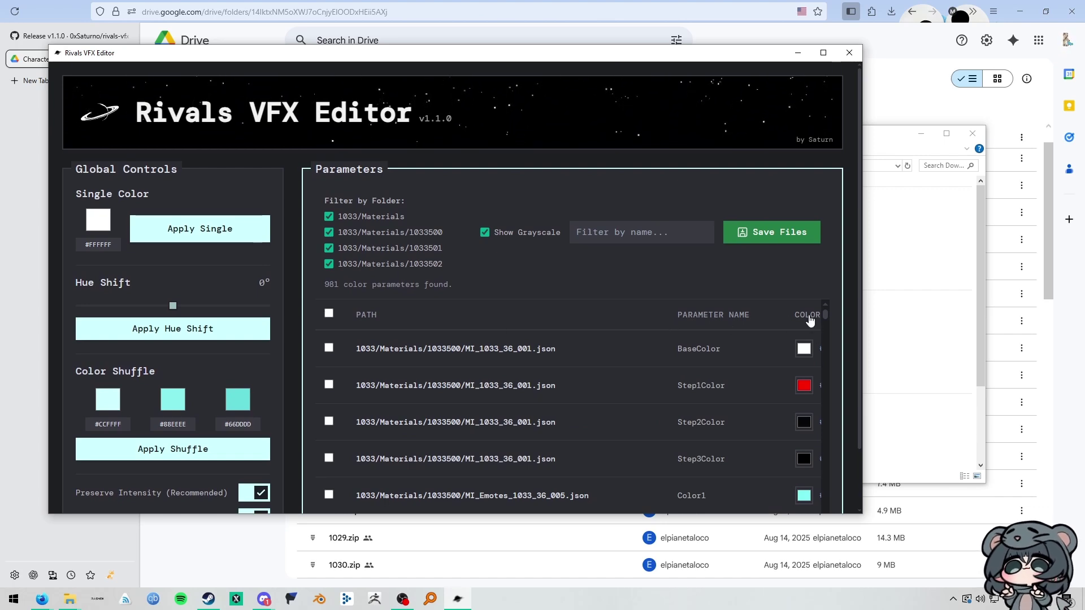
drag(825, 316, 797, 277)
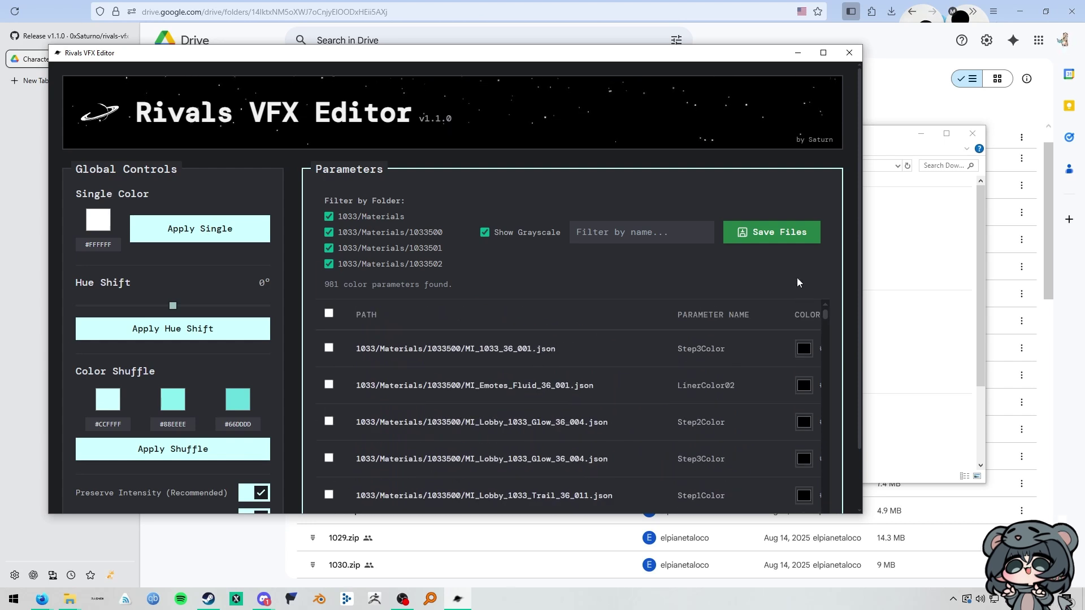
Set the three Color Shuffle colors to the pink shades #FFBFC5, #FFA8B1 and #FF8A95
scroll(475, 272, down, 2)
click(107, 331)
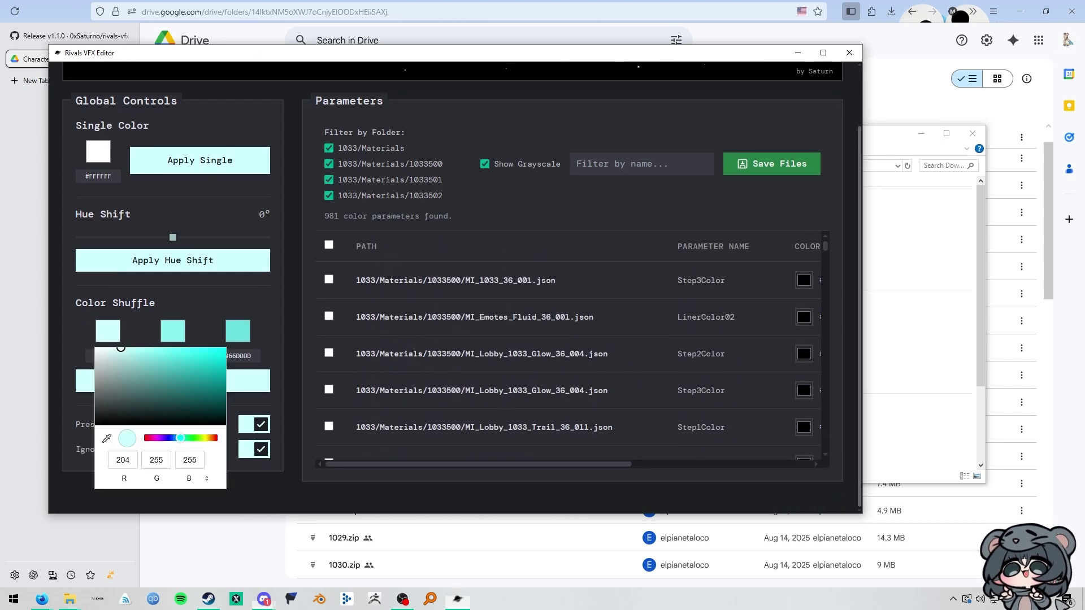
key(alt+Tab)
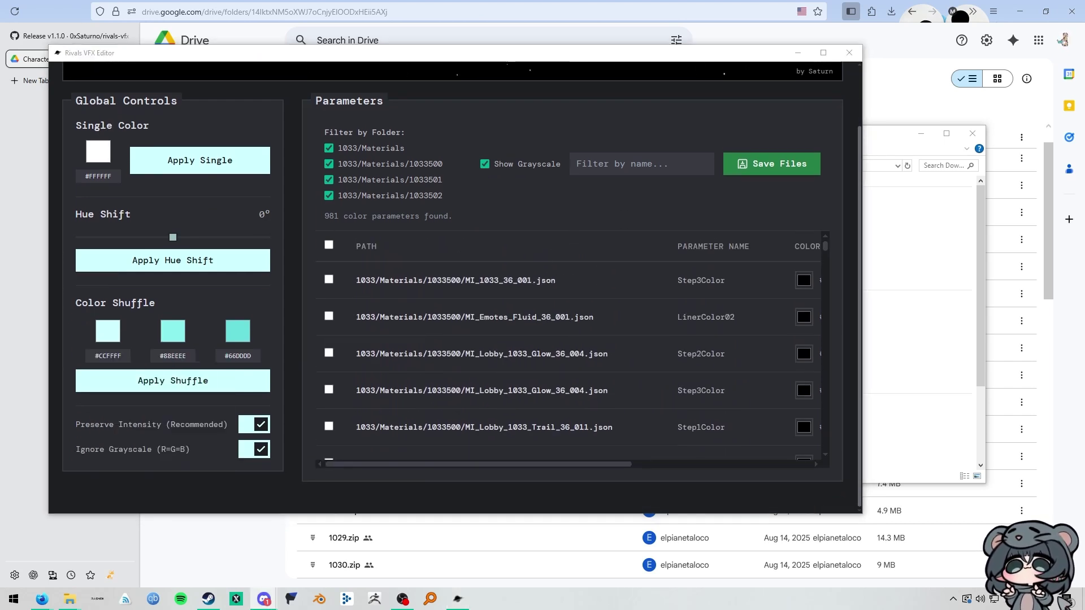
click(119, 352)
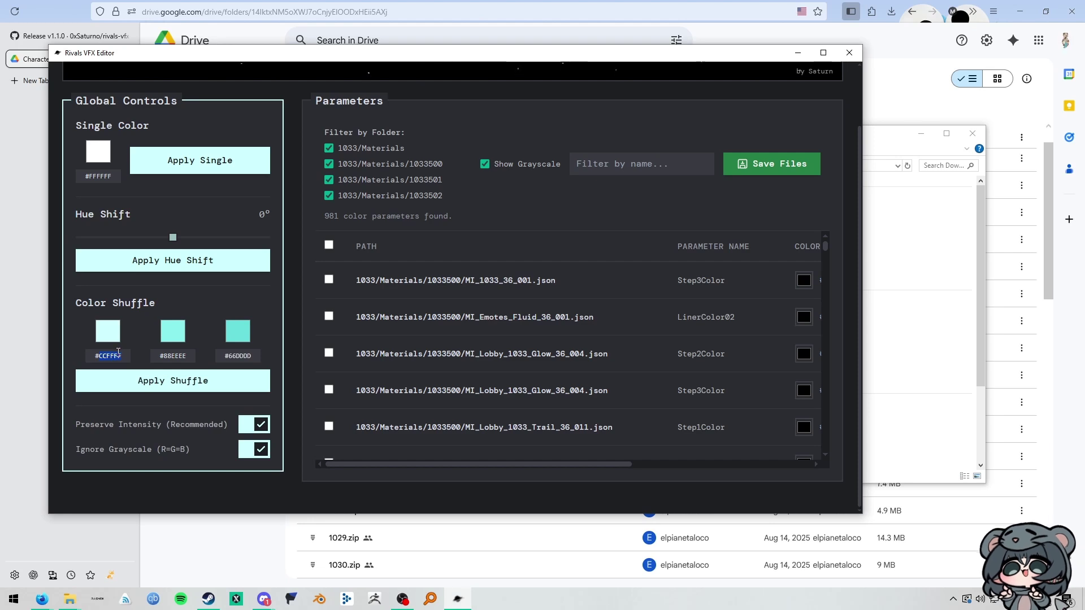
right_click(118, 350)
click(155, 417)
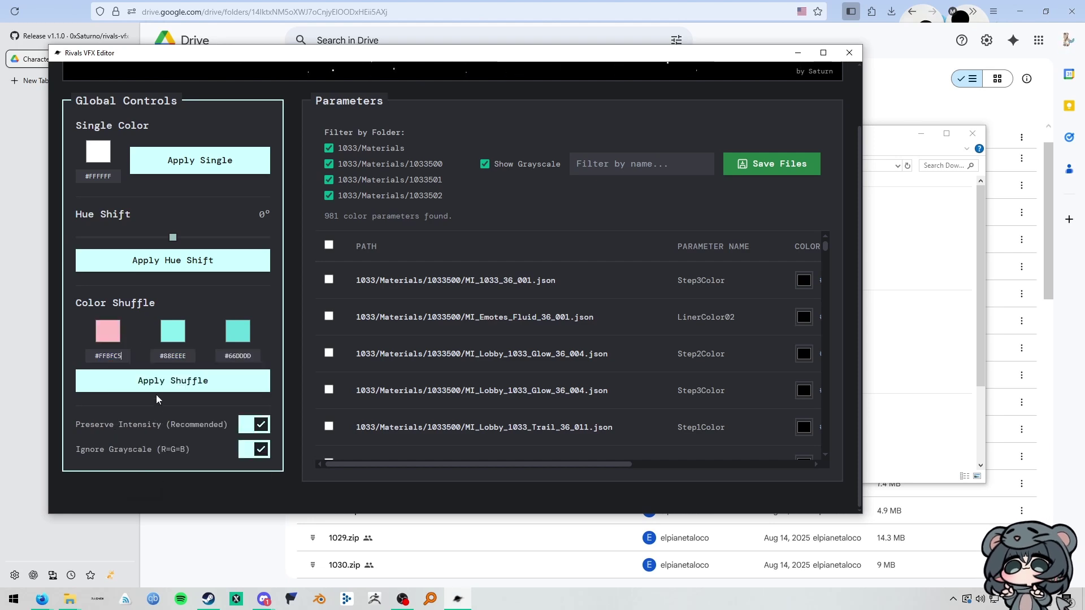
right_click(175, 351)
click(213, 417)
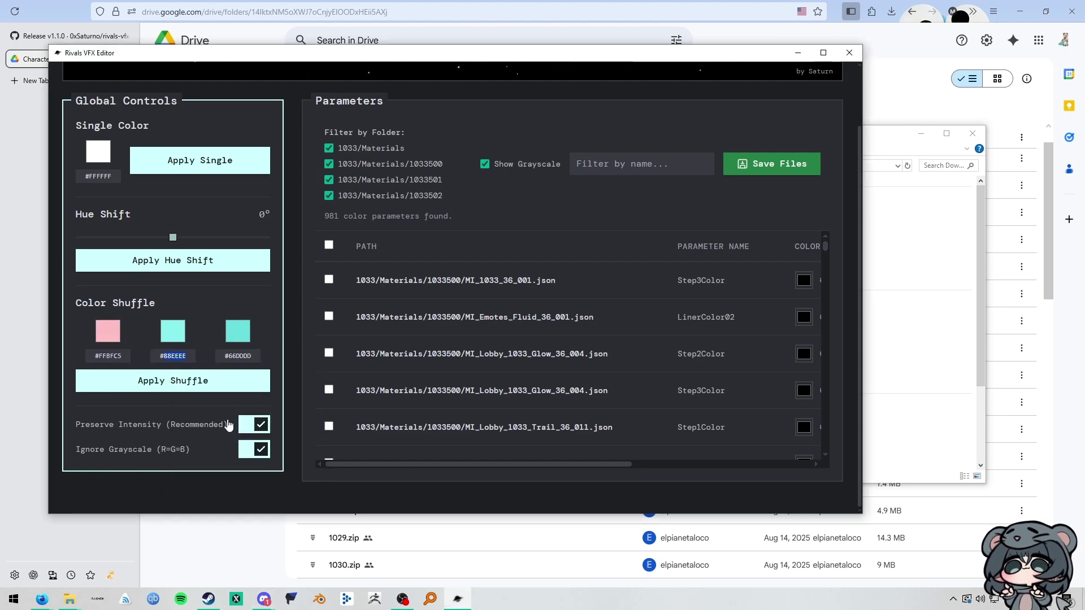
double_click(241, 351)
right_click(241, 351)
click(279, 417)
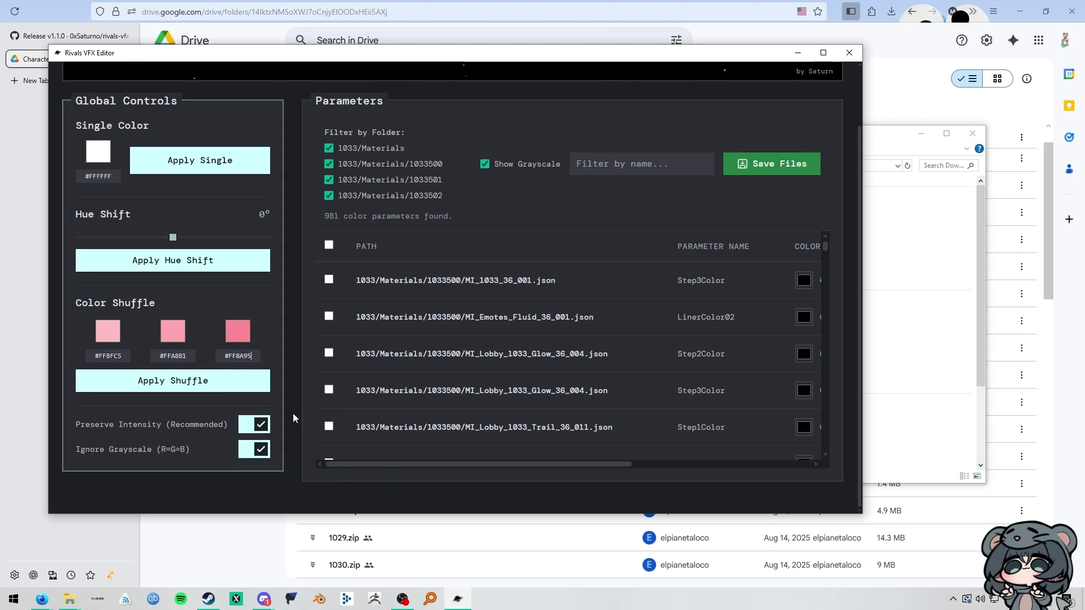
Select all color parameters and apply the color shuffle to them
click(329, 245)
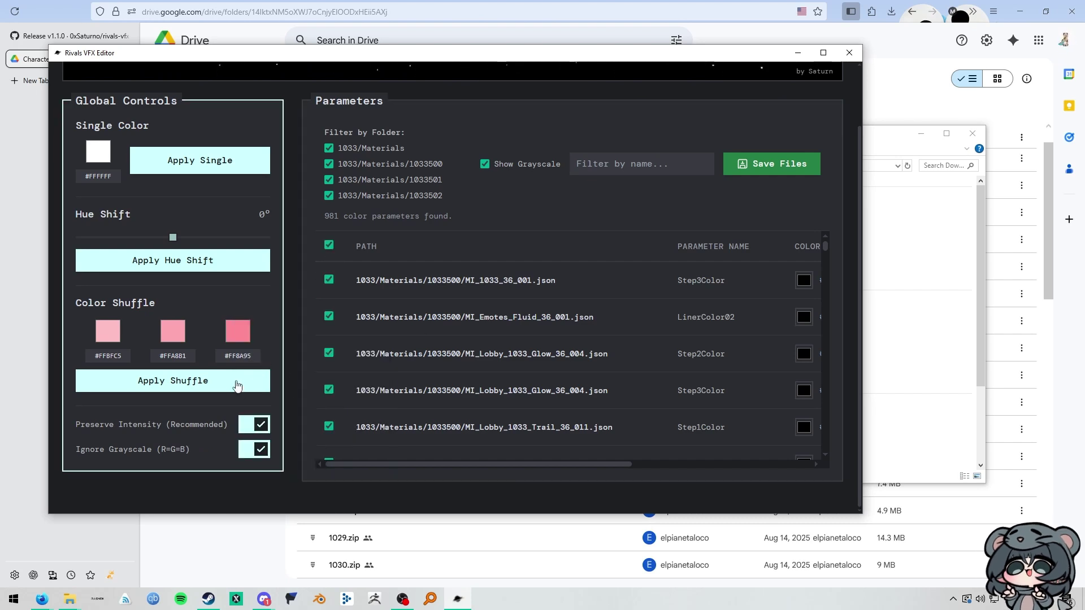
mouse_move(825, 249)
mouse_down()
mouse_move(845, 456)
mouse_move(831, 233)
mouse_up()
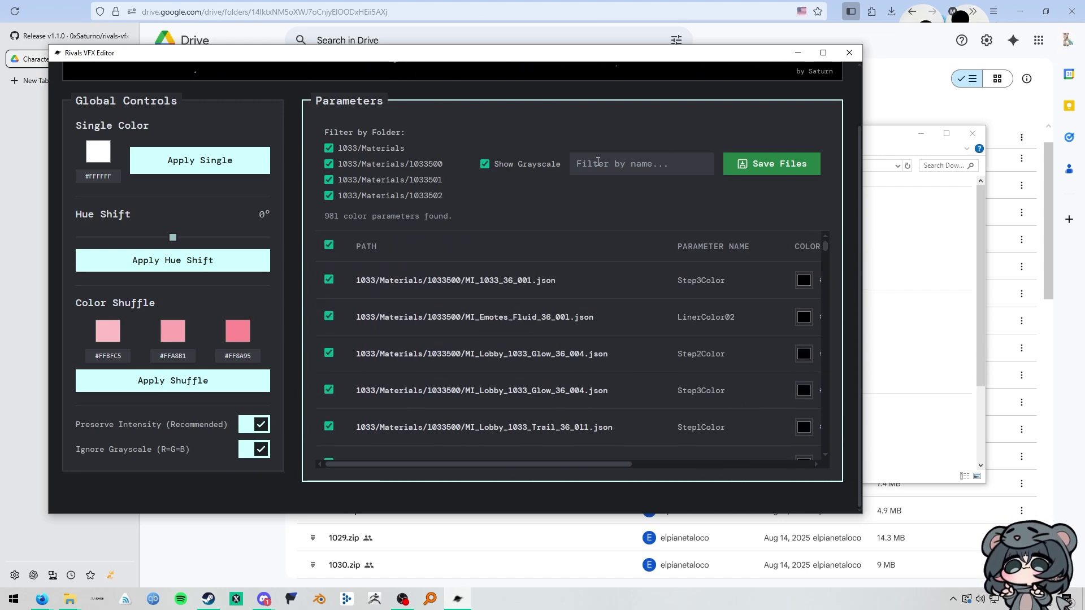
Save the modified files into ModFolderTemp_9999999_P/Marvel/Content/Marvel/VFX/Materials/Characters, granting permission to view and edit that folder
click(768, 174)
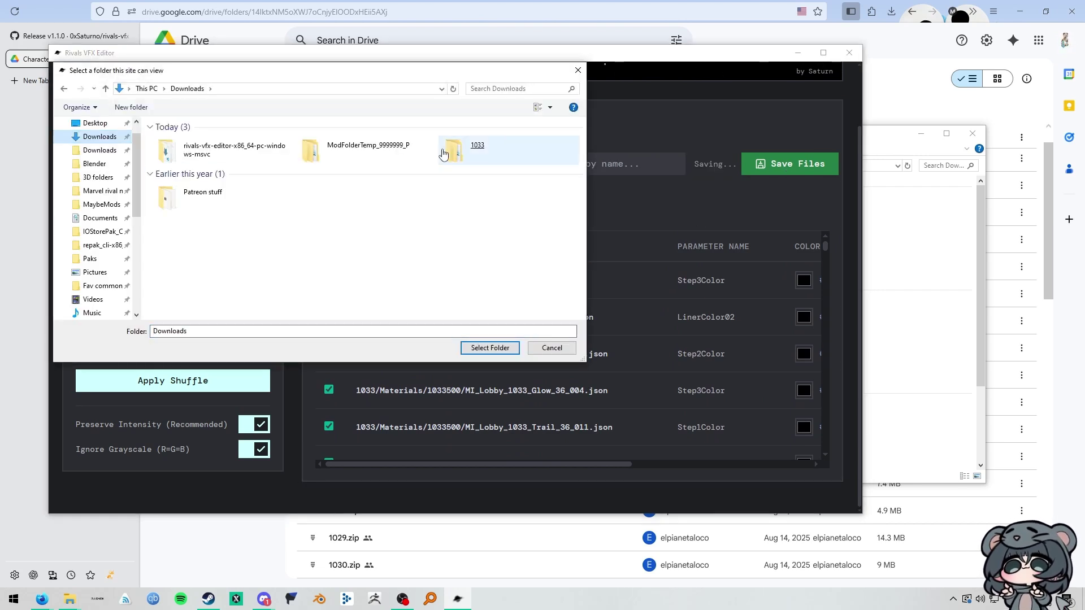
click(384, 162)
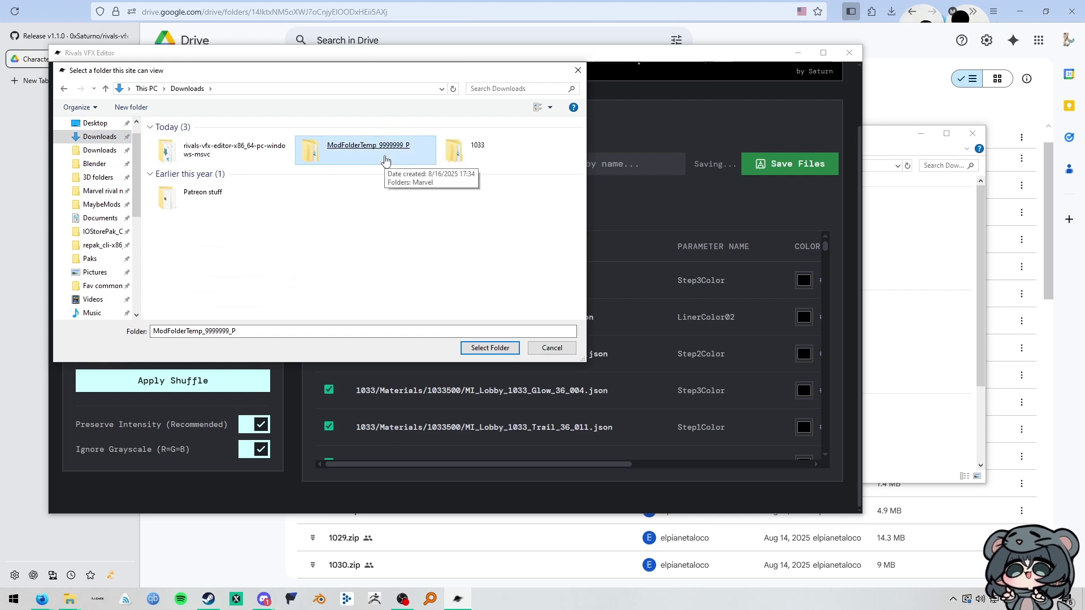
double_click(385, 161)
double_click(218, 151)
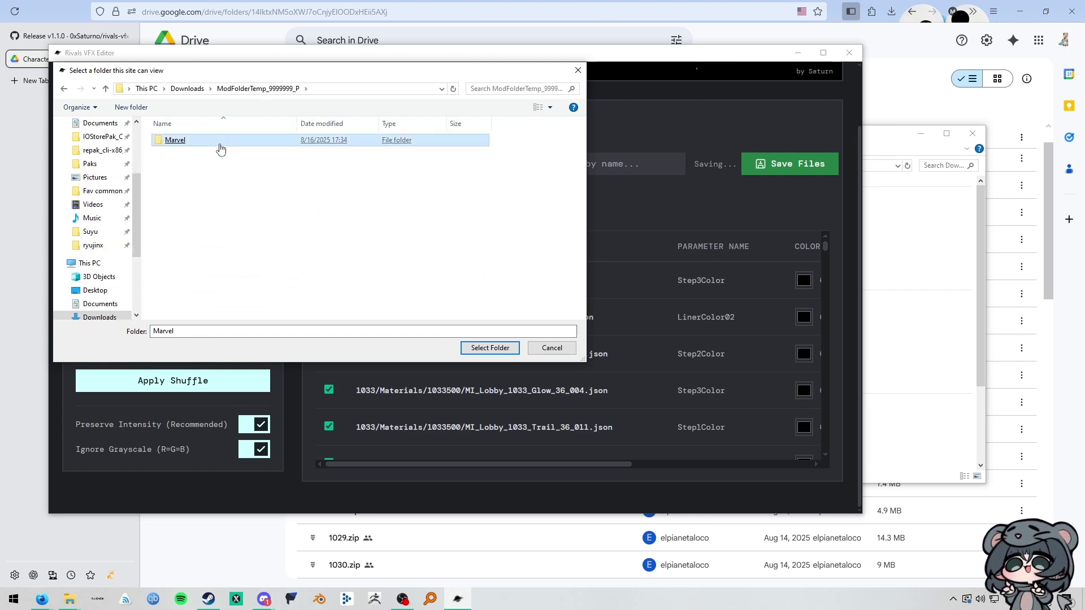
click(220, 144)
double_click(220, 141)
double_click(220, 142)
double_click(221, 141)
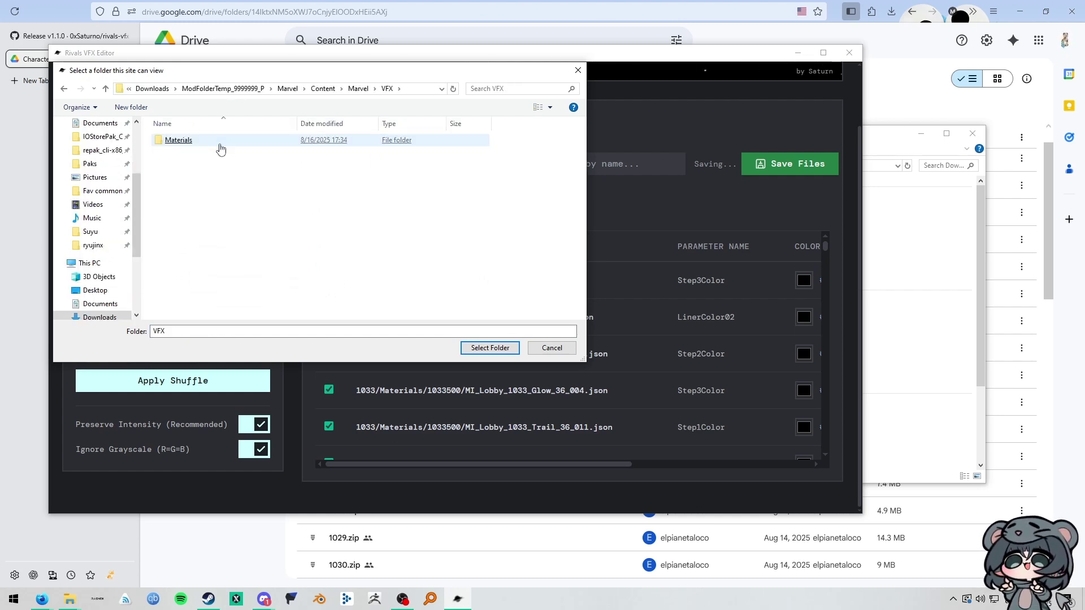
double_click(220, 141)
click(220, 145)
double_click(221, 141)
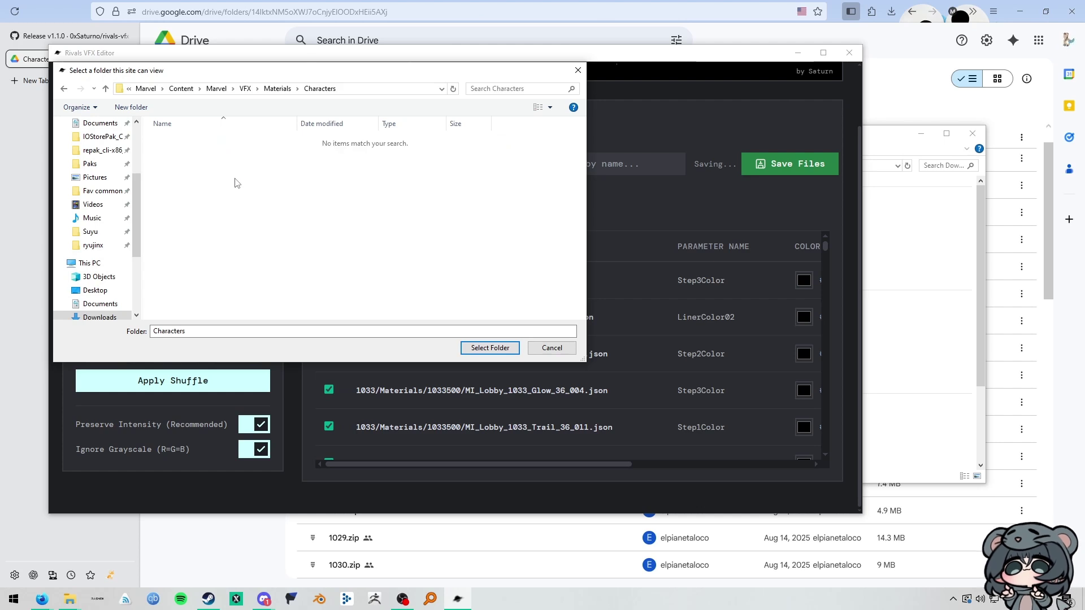
click(491, 348)
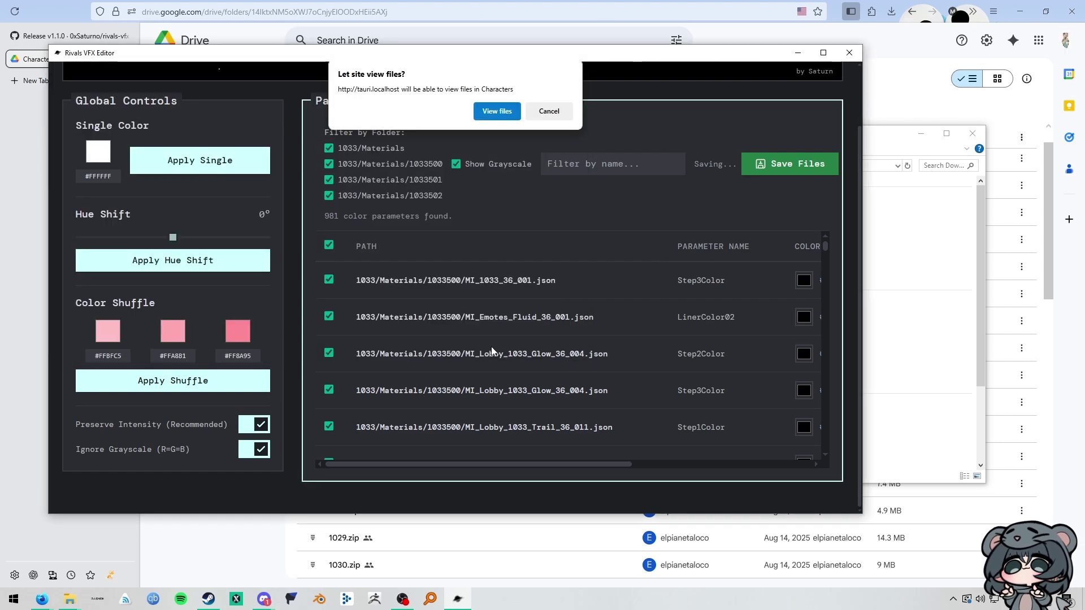
click(490, 113)
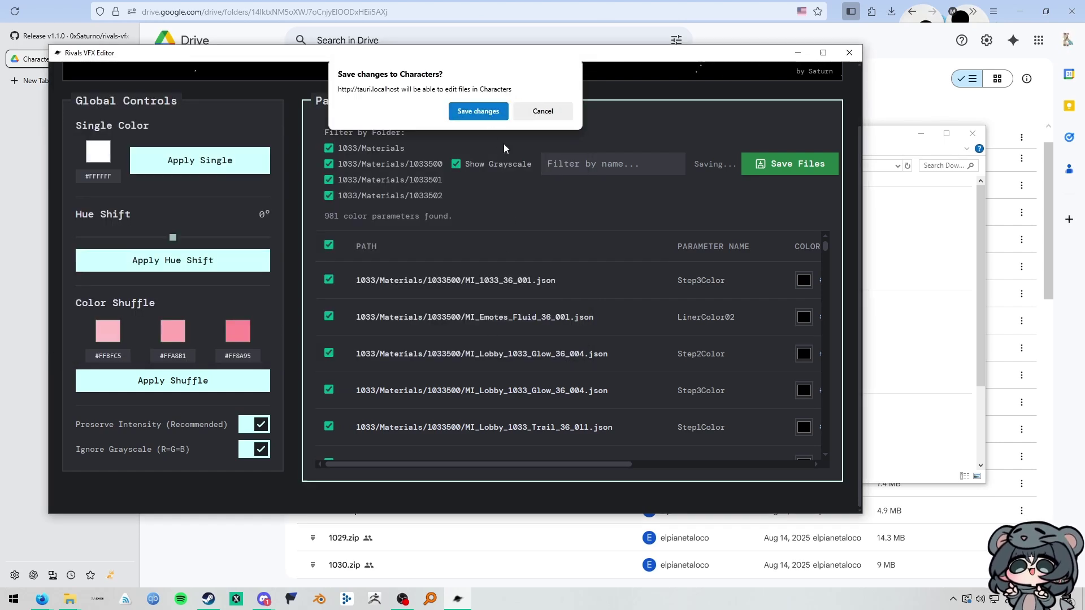
click(478, 112)
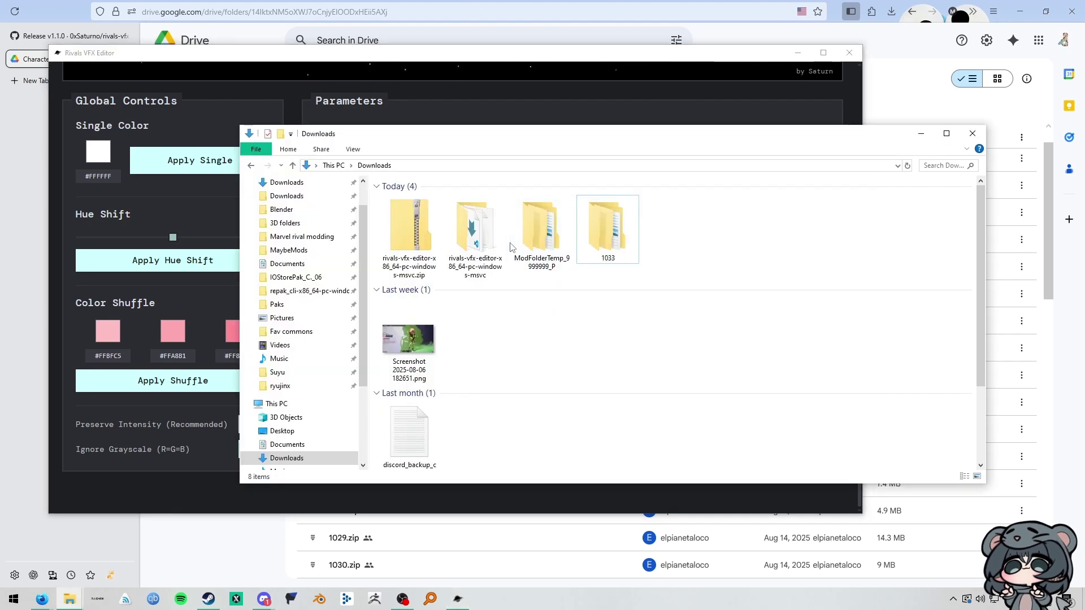
Open the saved output under ModFolderTemp_9999999_P down to output/1033/Materials and look over the JSON files
double_click(541, 242)
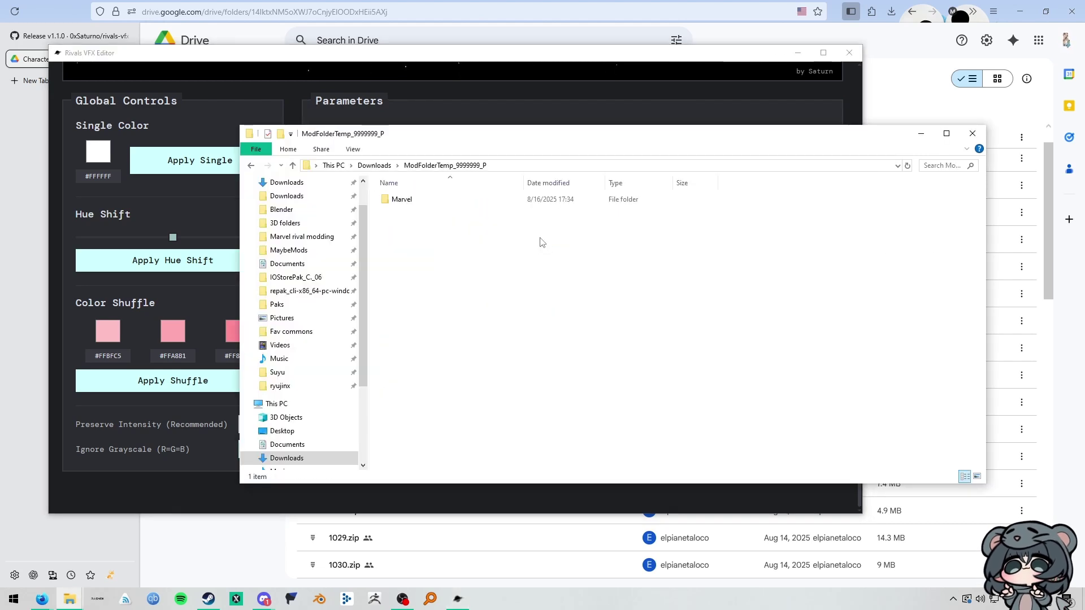
double_click(436, 208)
double_click(436, 208)
double_click(435, 209)
click(436, 207)
double_click(437, 208)
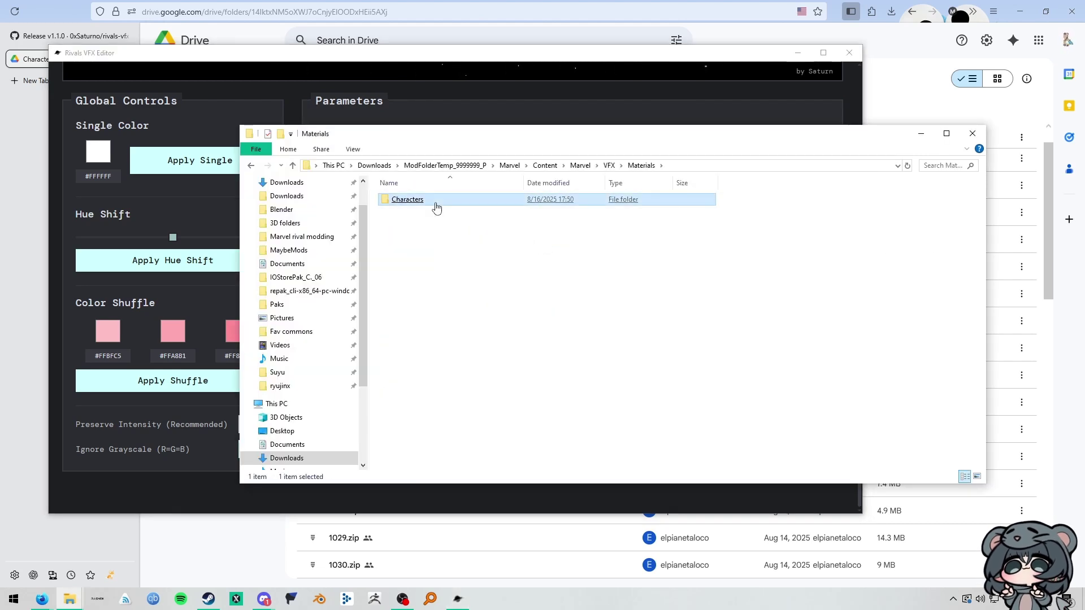
double_click(436, 208)
double_click(436, 208)
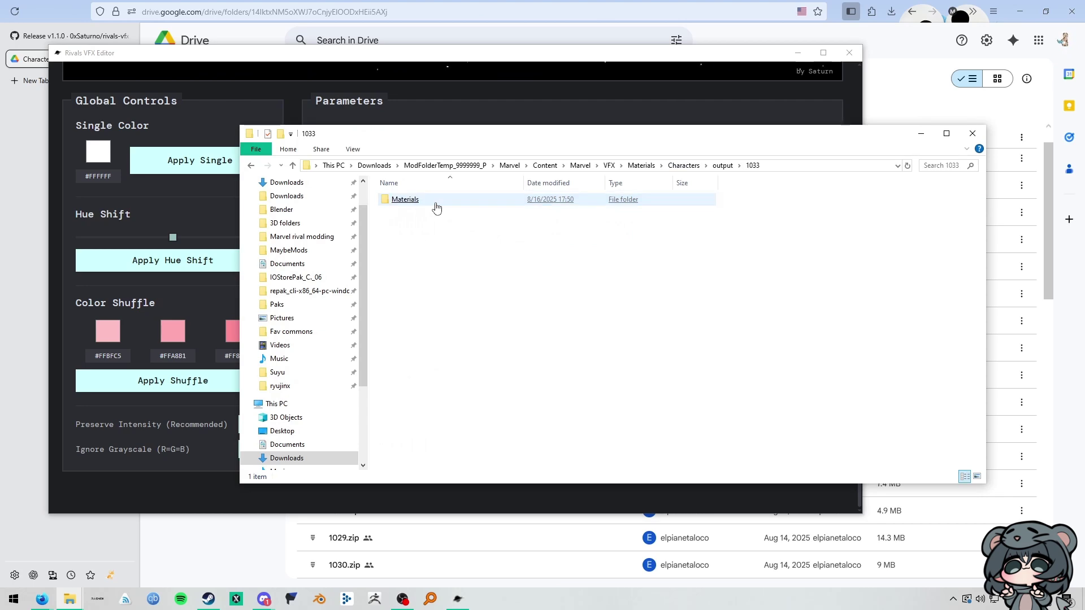
double_click(436, 208)
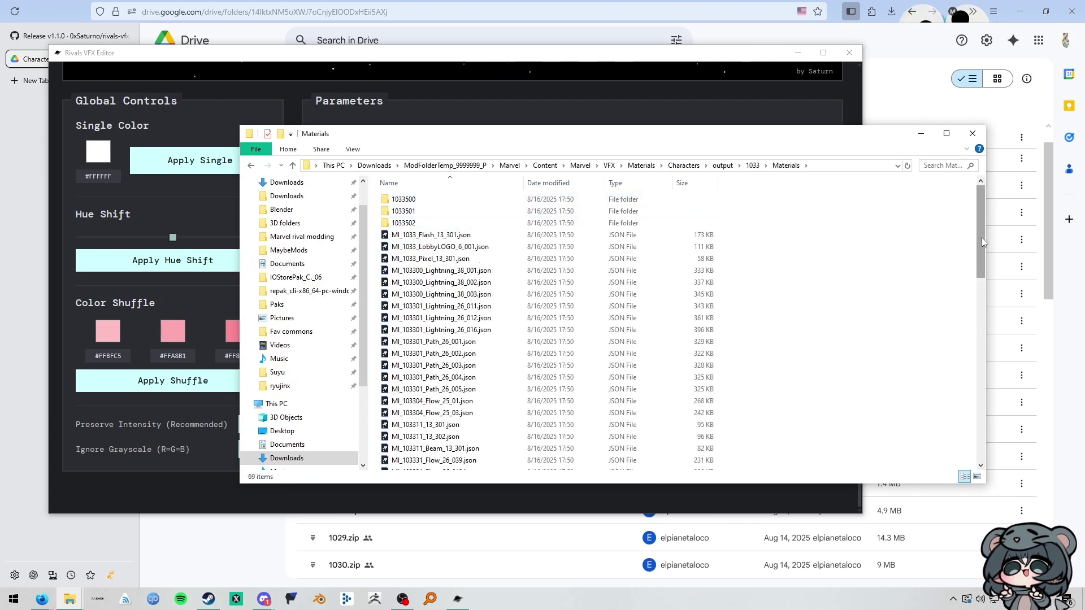
drag(981, 237, 998, 465)
Check the save status message in Rivals VFX Editor, then return to the output folder
click(718, 110)
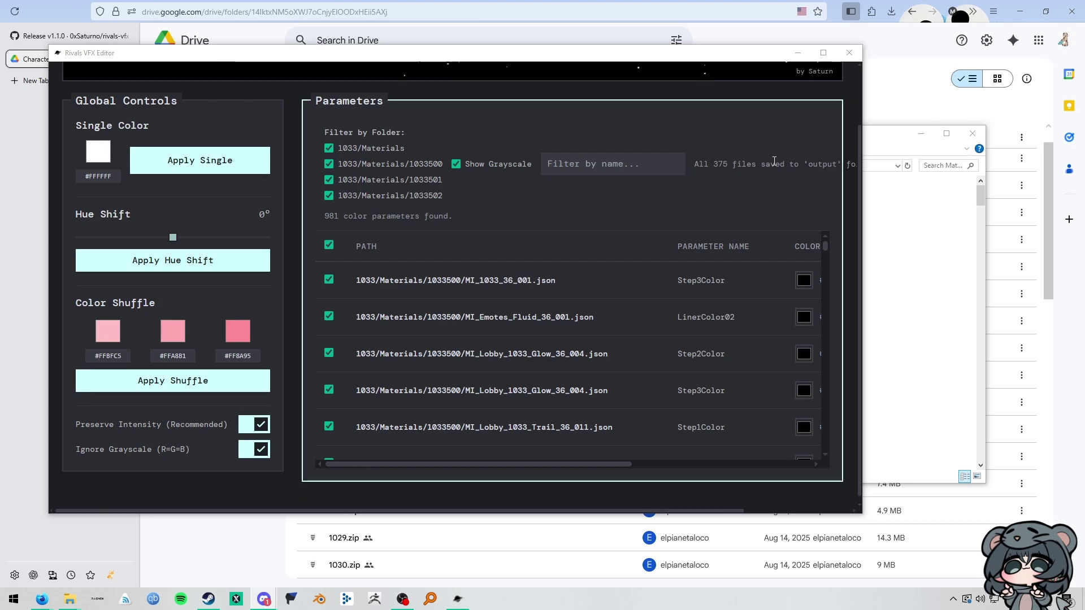
double_click(773, 163)
triple_click(774, 164)
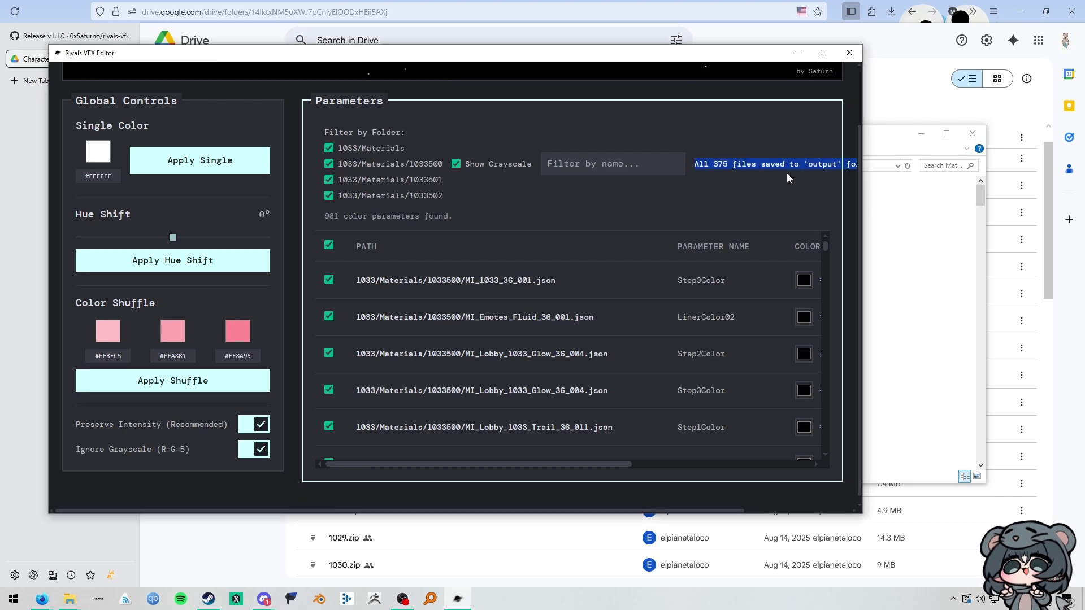
click(940, 252)
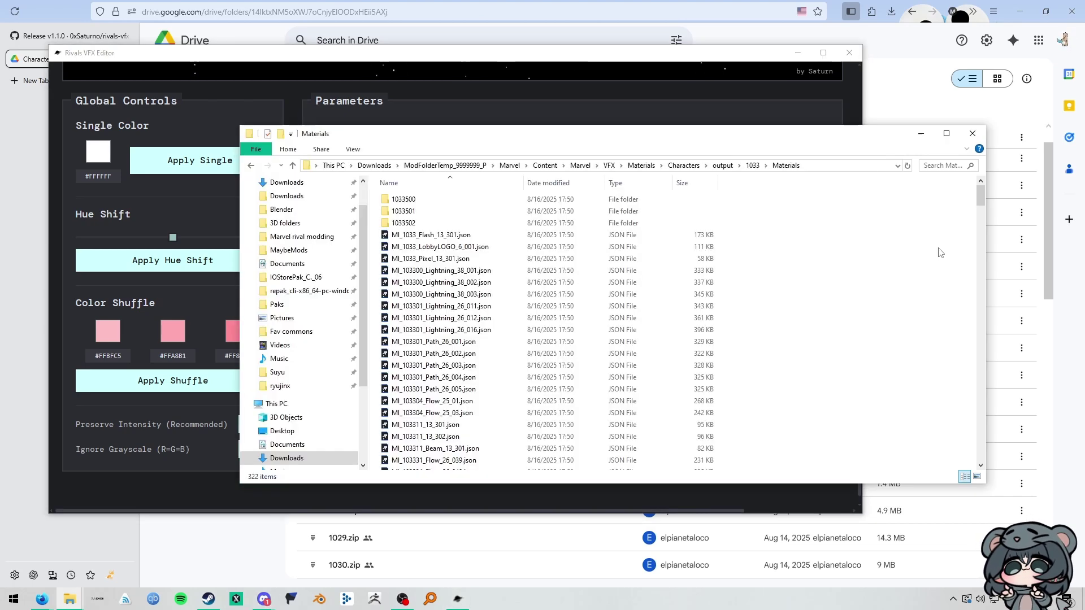
Run convert_to_uasset.bat from the batch-scripts folder of rivals-vfx-editor-x86_64-pc-windows-msvc in Downloads
click(752, 165)
click(722, 166)
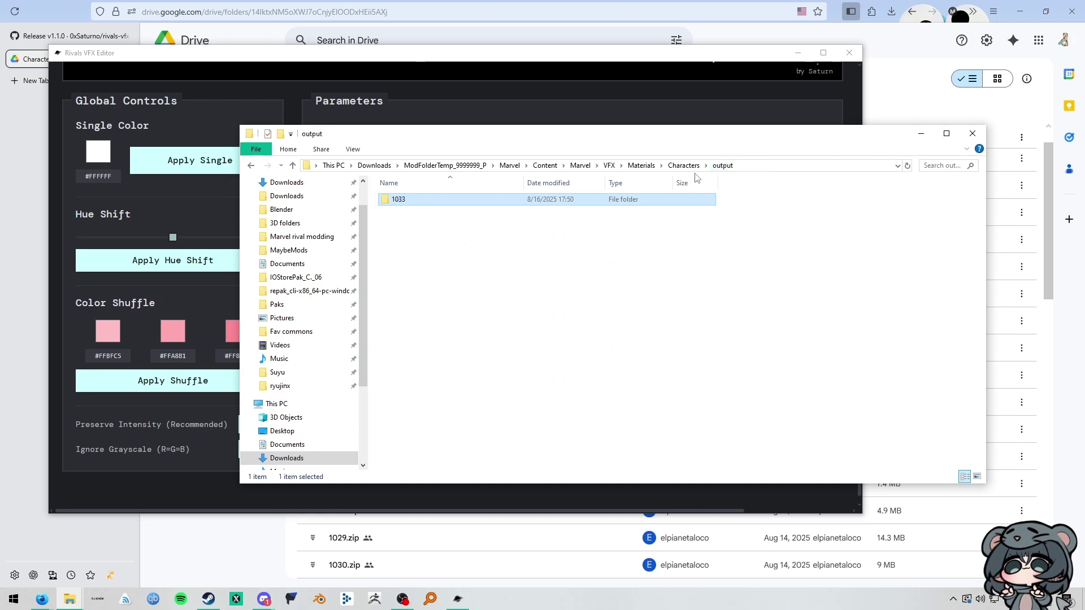
click(691, 167)
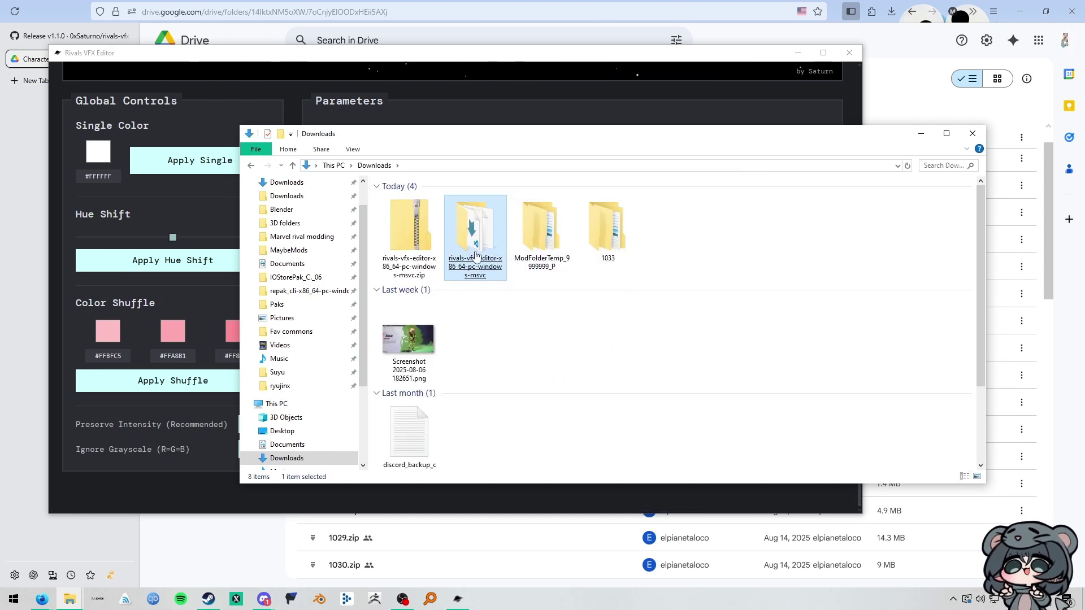
click(477, 252)
click(416, 201)
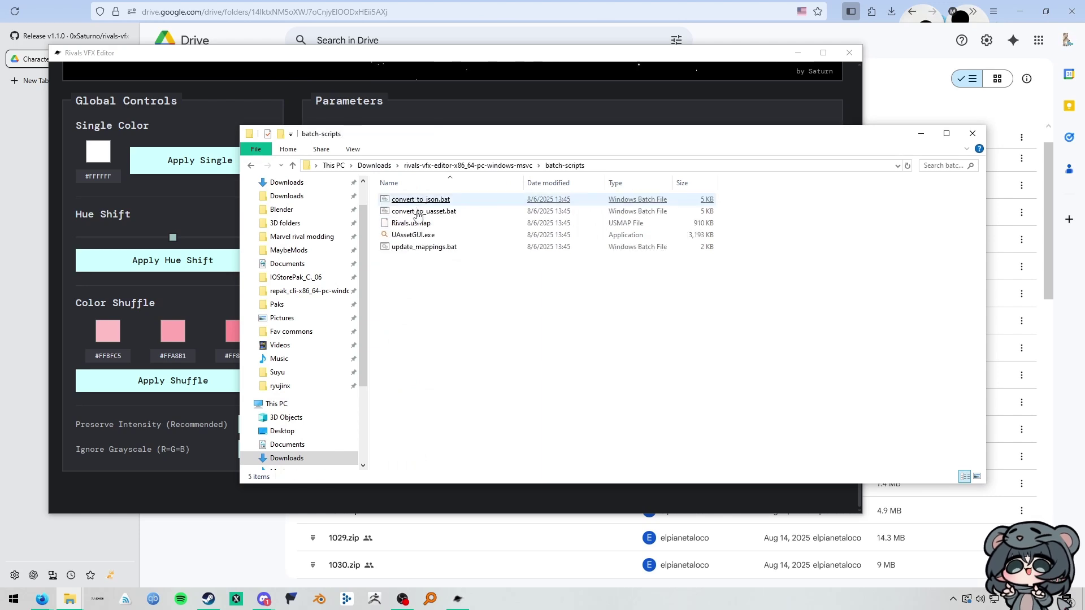
click(461, 252)
click(445, 286)
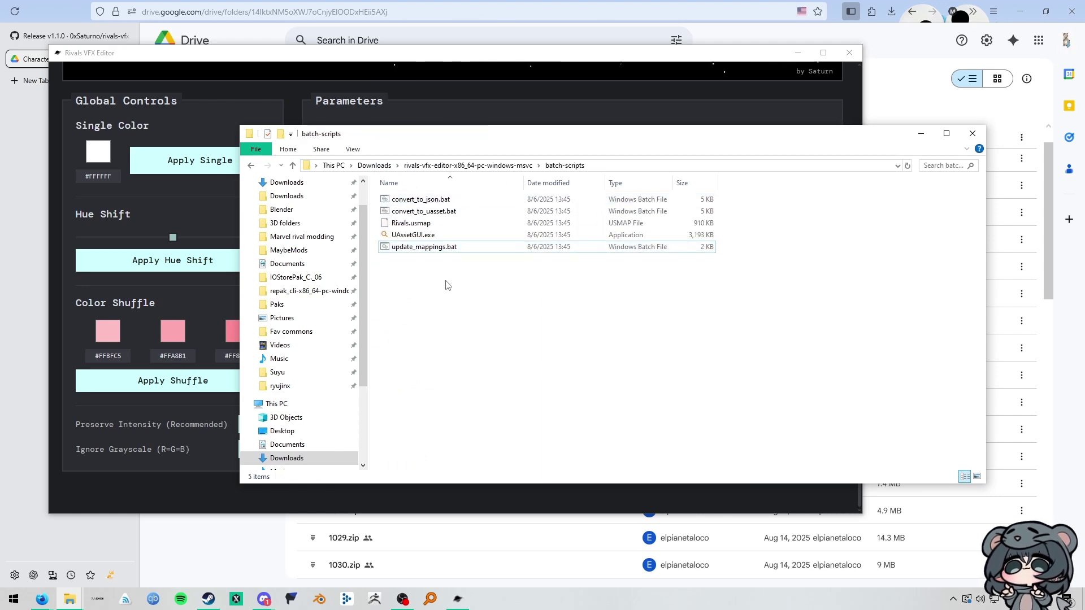
click(436, 215)
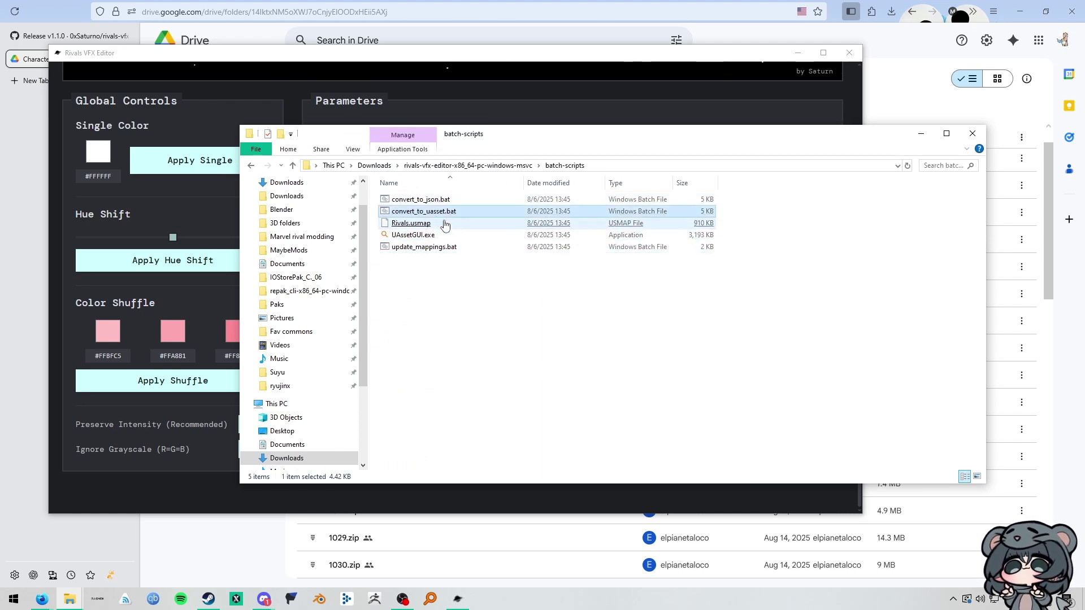
click(444, 223)
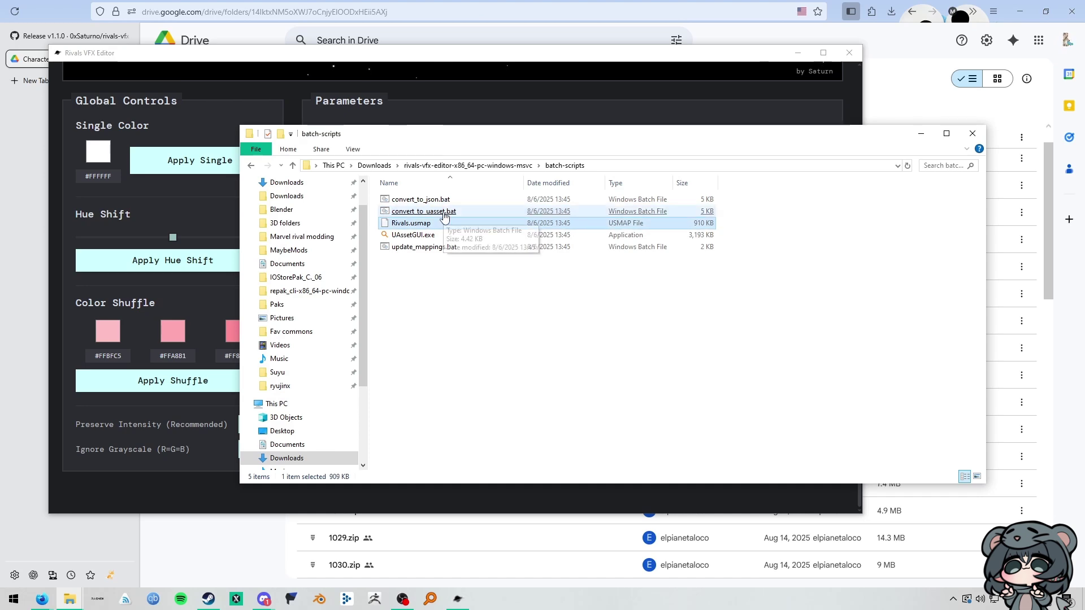
double_click(441, 211)
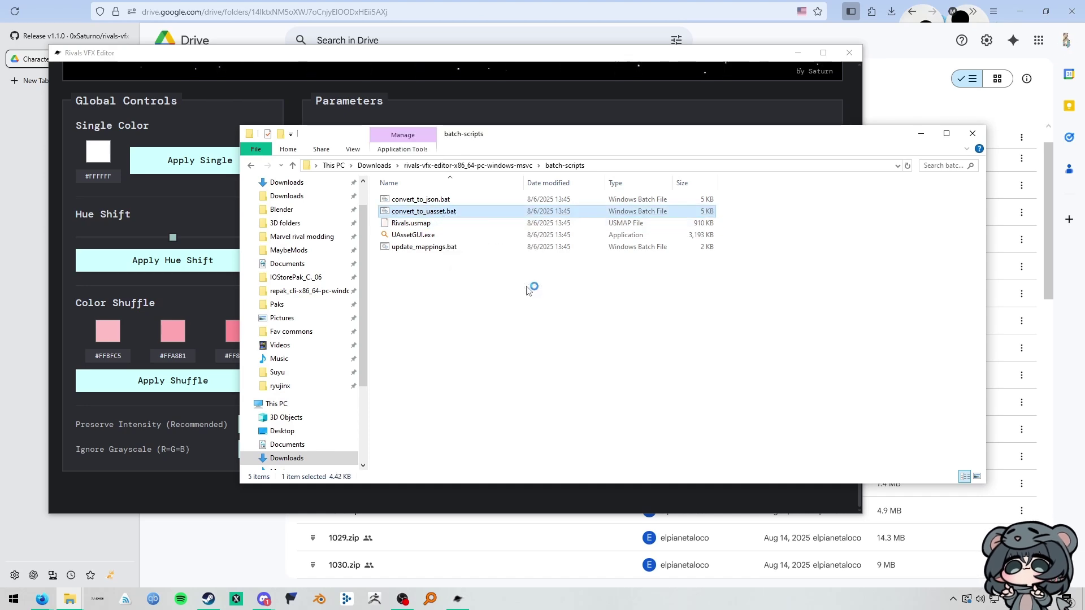
Give the converter the output folder inside ModFolderTemp_9999999_P/Marvel/Content/Marvel/VFX/Materials/Characters as the root path of the JSON files
click(748, 293)
click(472, 165)
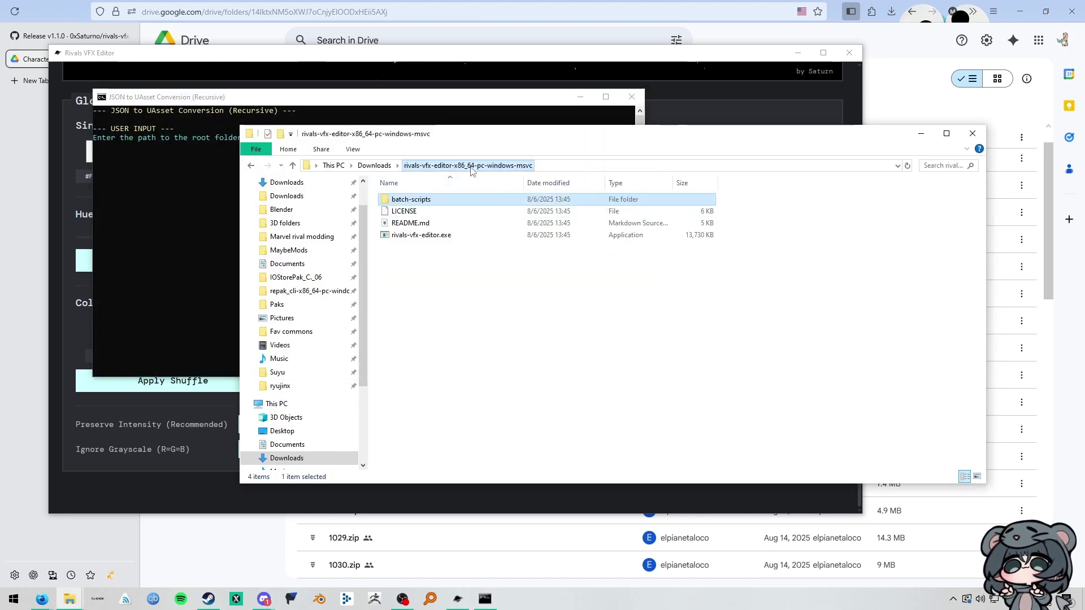
click(375, 165)
click(543, 229)
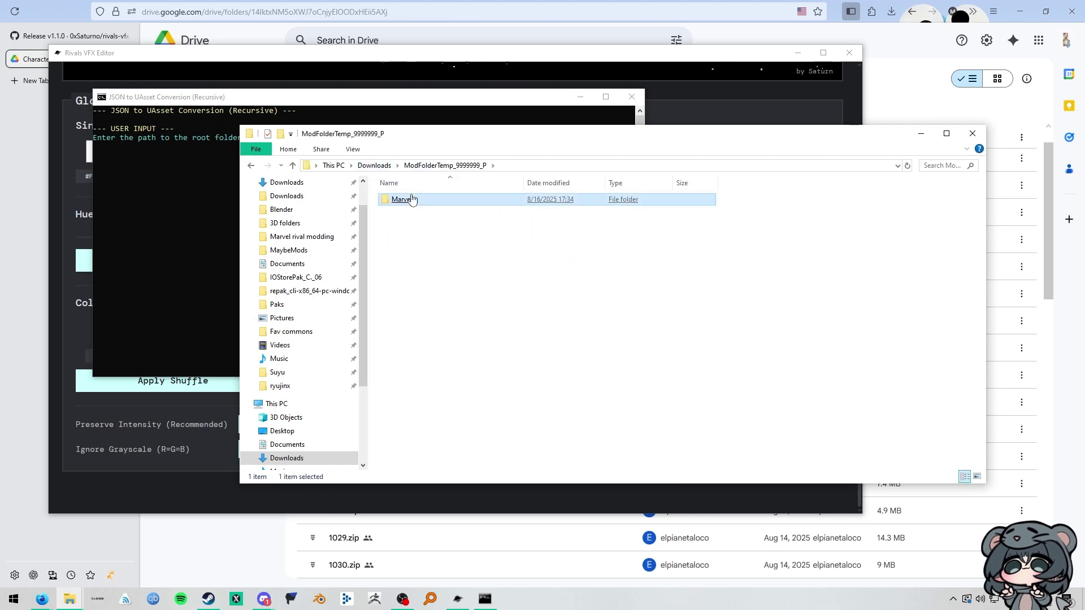
click(411, 200)
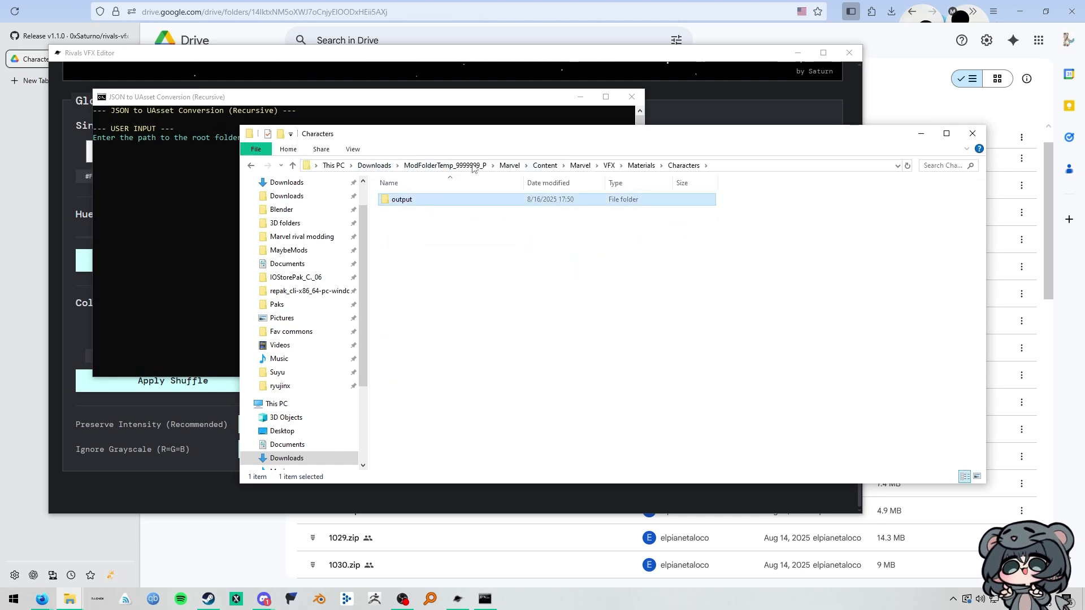
drag(406, 202, 221, 197)
click(221, 203)
key(Return)
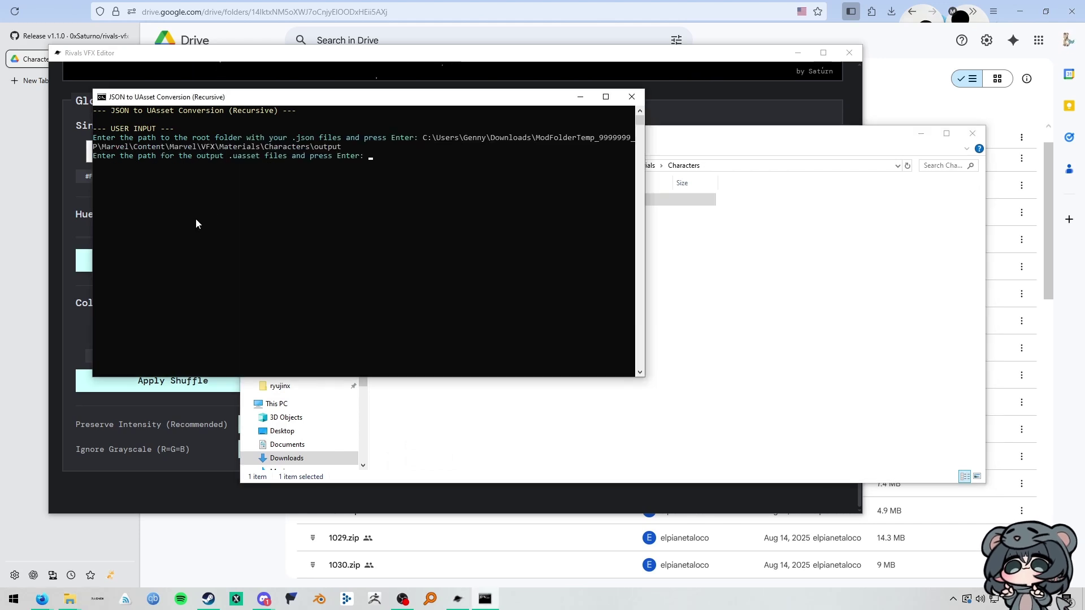
Set the mod's VFX/Materials/Characters folder as the destination for the .uasset files and start the conversion
click(755, 223)
click(638, 165)
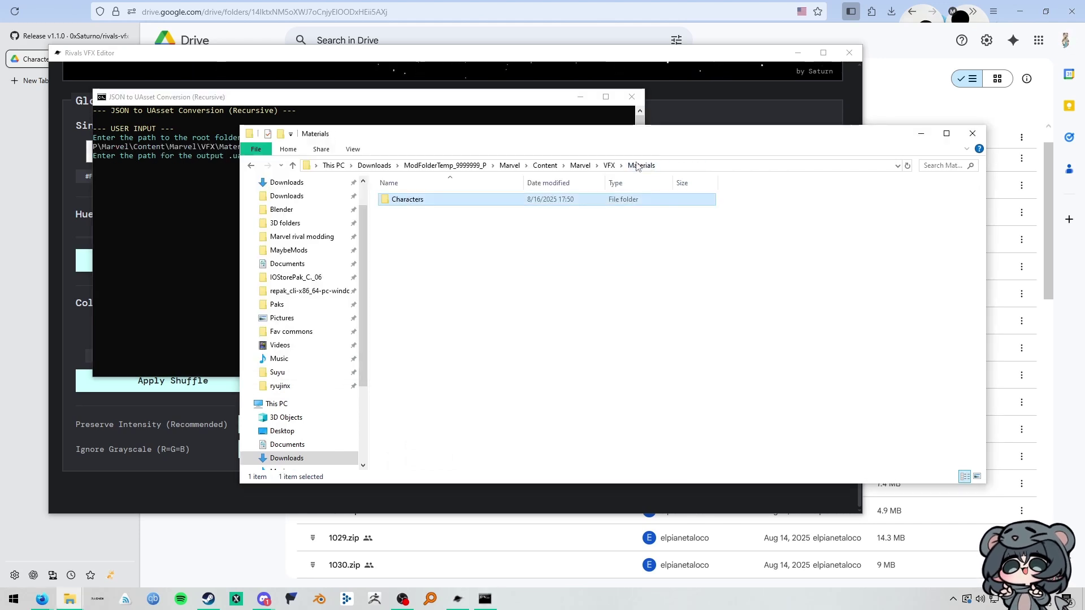
drag(210, 234, 360, 304)
click(361, 304)
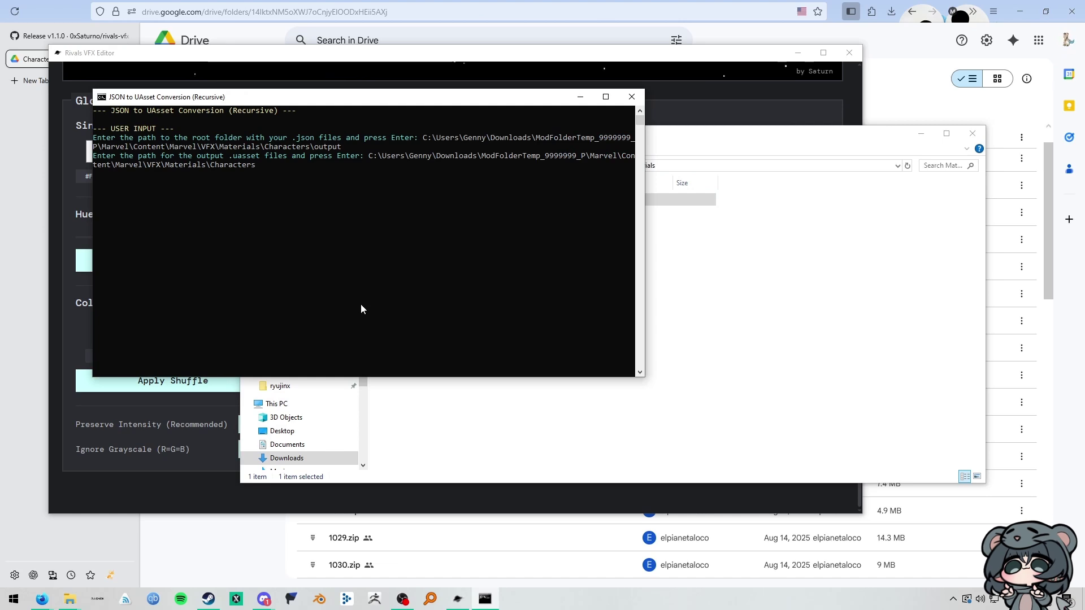
key(Return)
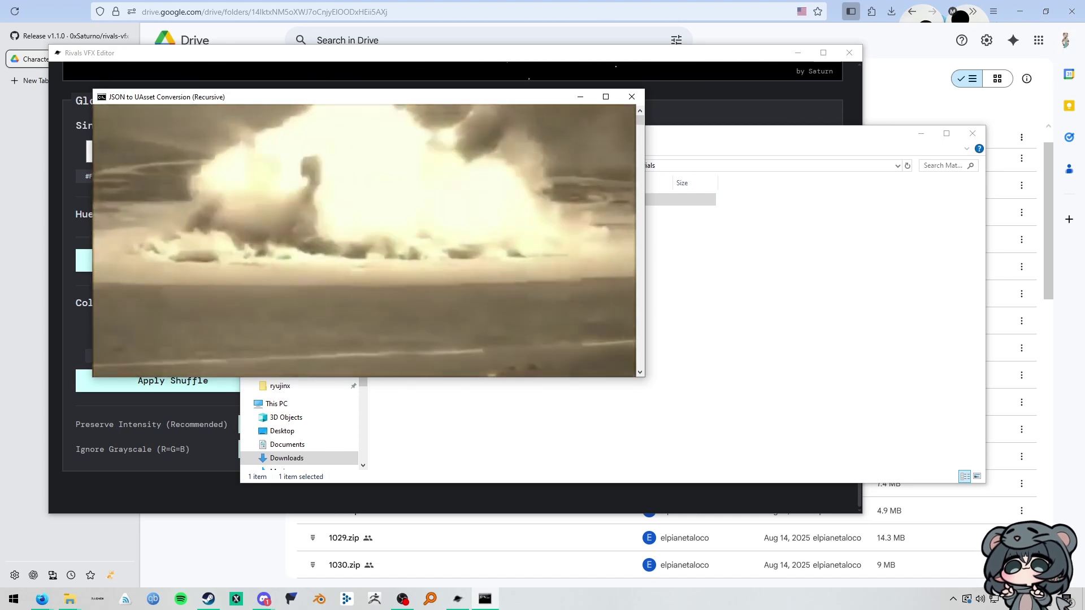
Check the converted files in Characters/1033/Materials and close the conversion console once it has finished
click(709, 265)
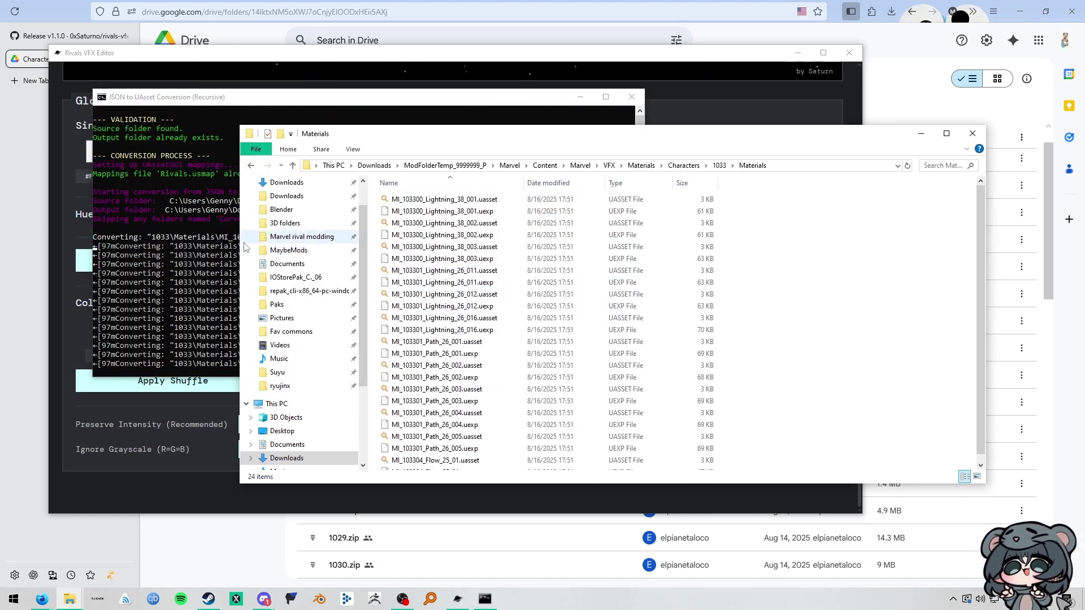
click(220, 245)
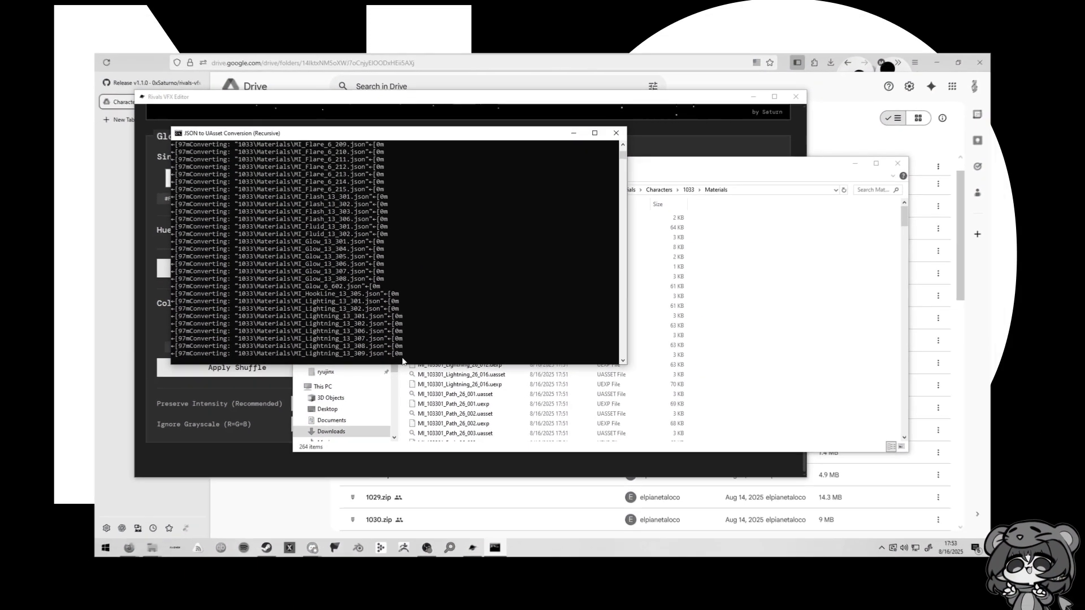
drag(371, 364, 268, 325)
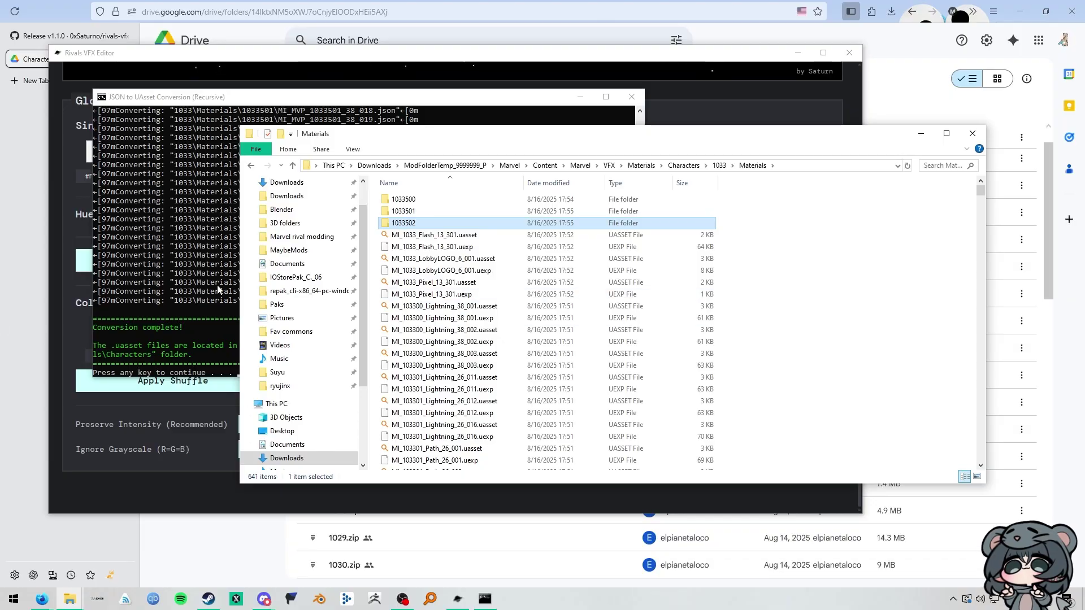
click(218, 289)
key(Return)
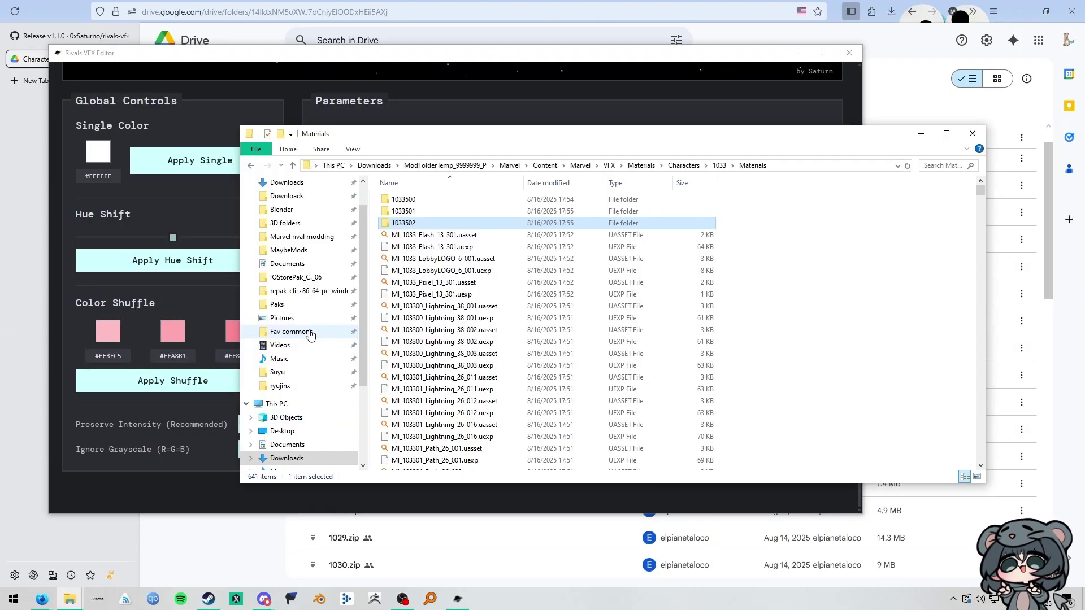
Delete the output folder from the mod's Marvel/Content/Marvel/VFX/Materials/Characters folder, keeping only 1033
click(686, 165)
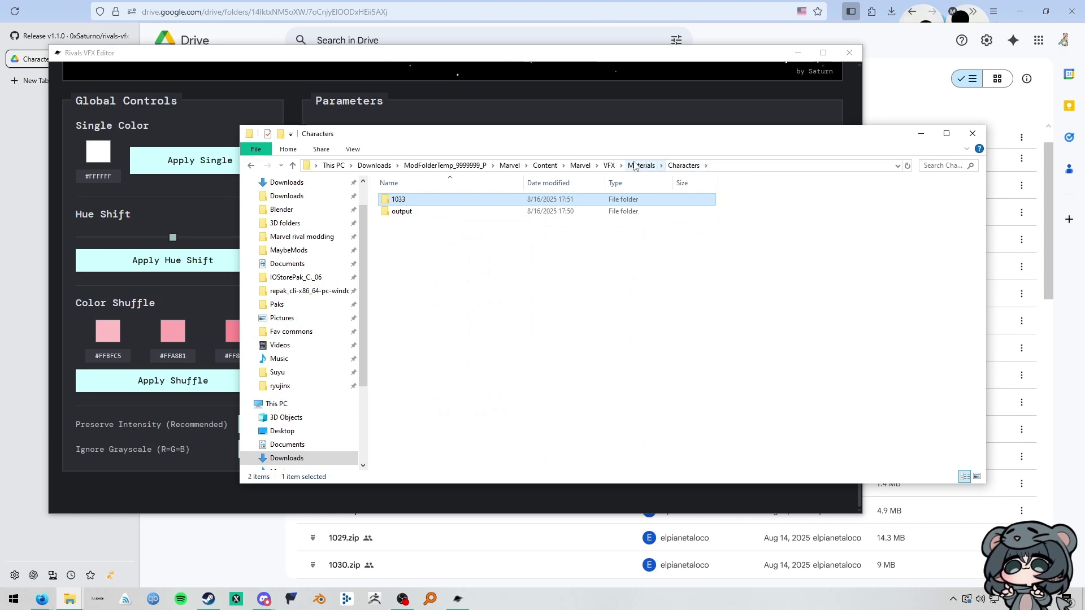
click(445, 166)
double_click(443, 200)
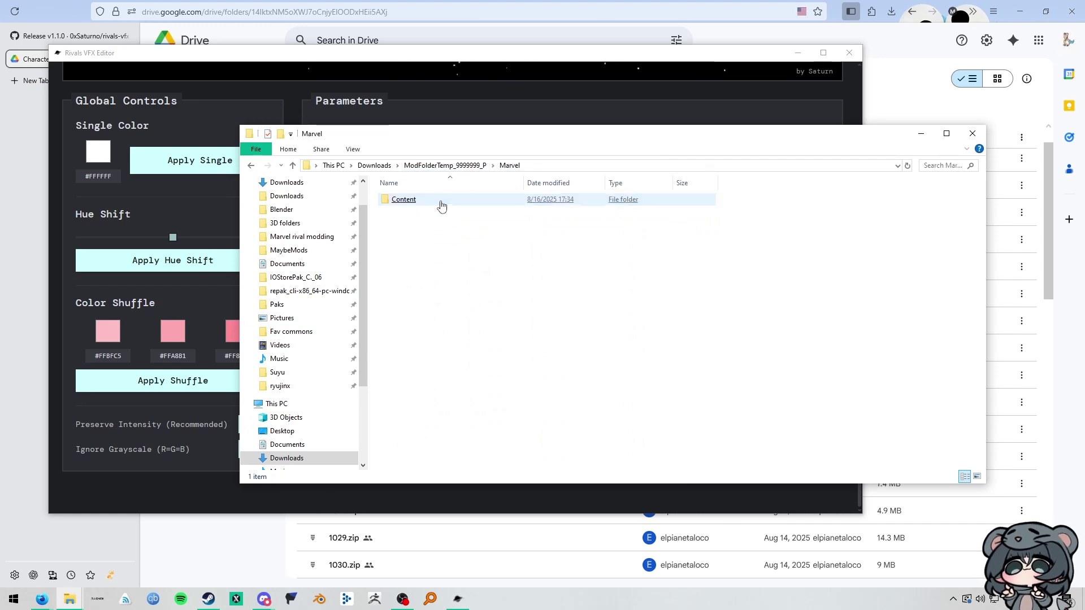
double_click(442, 202)
double_click(442, 203)
double_click(443, 204)
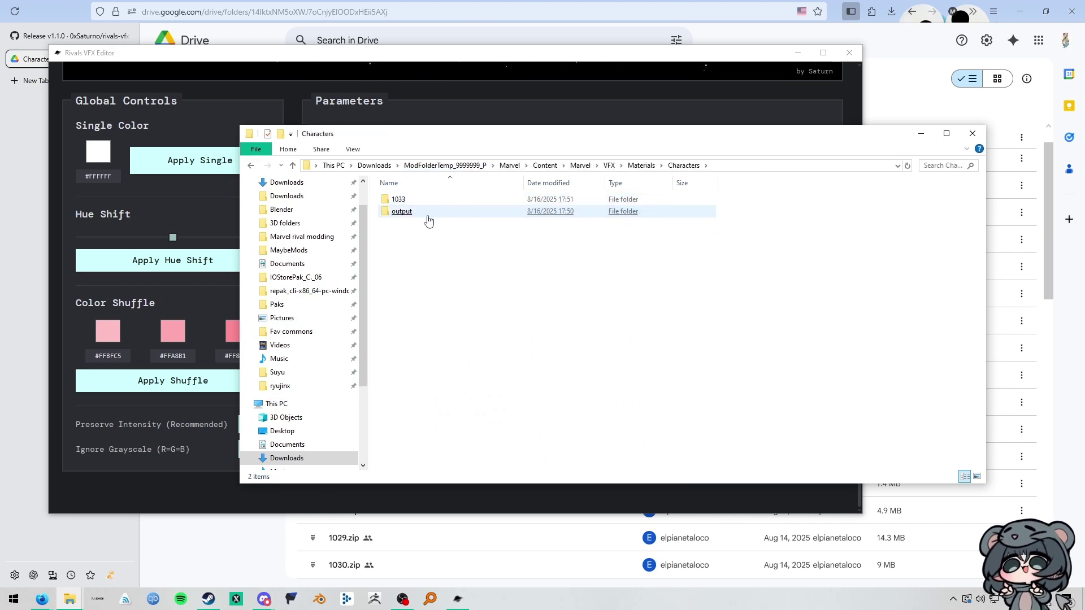
right_click(406, 214)
click(433, 479)
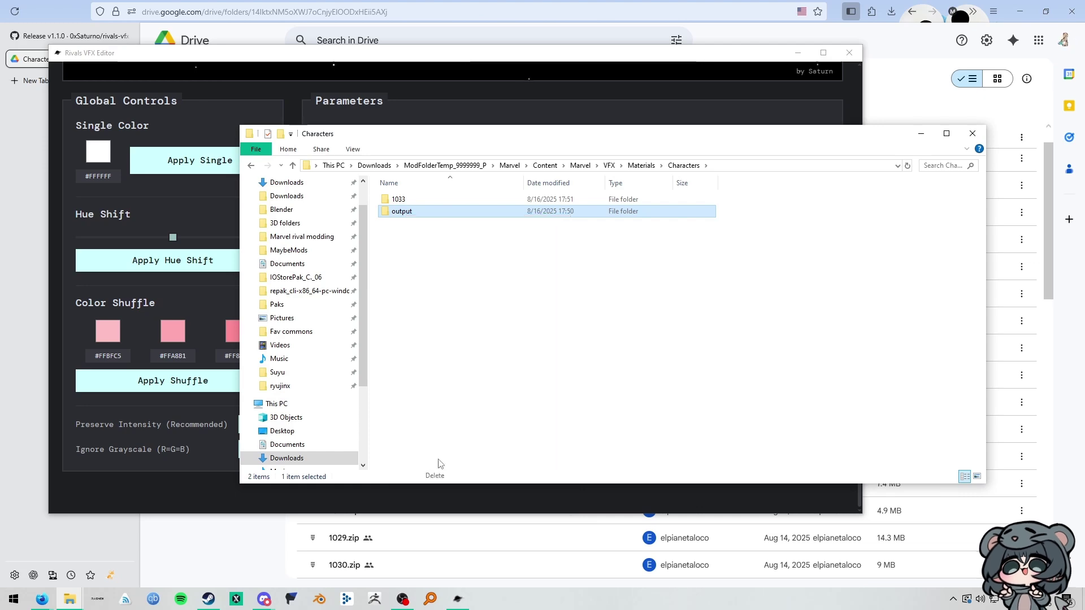
Bring up Downloads alongside Repak GUI and switch Repak GUI to dark mode
click(441, 165)
click(374, 166)
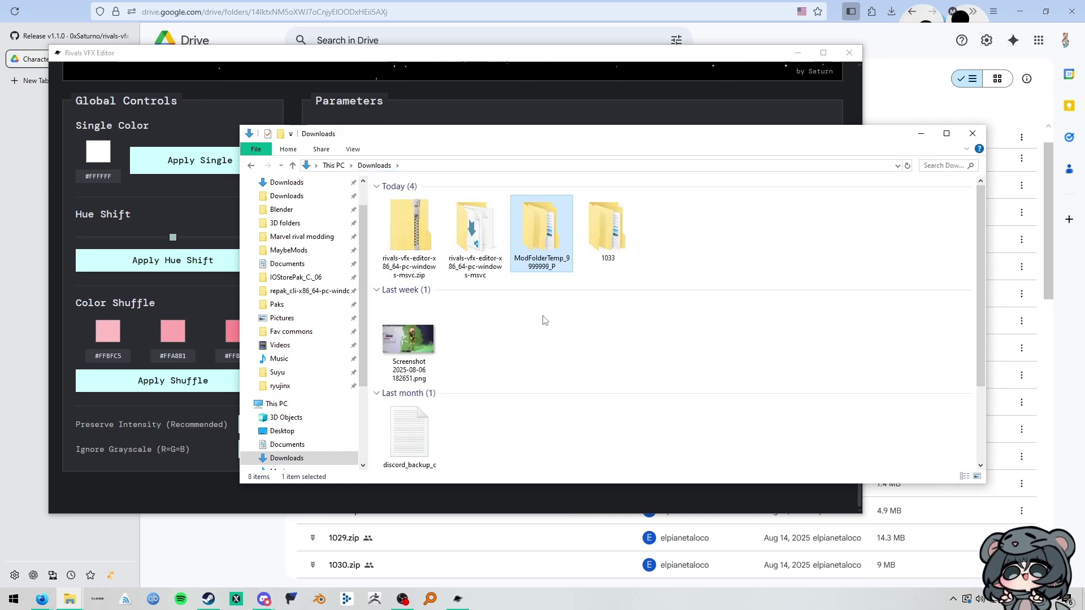
click(70, 599)
click(97, 553)
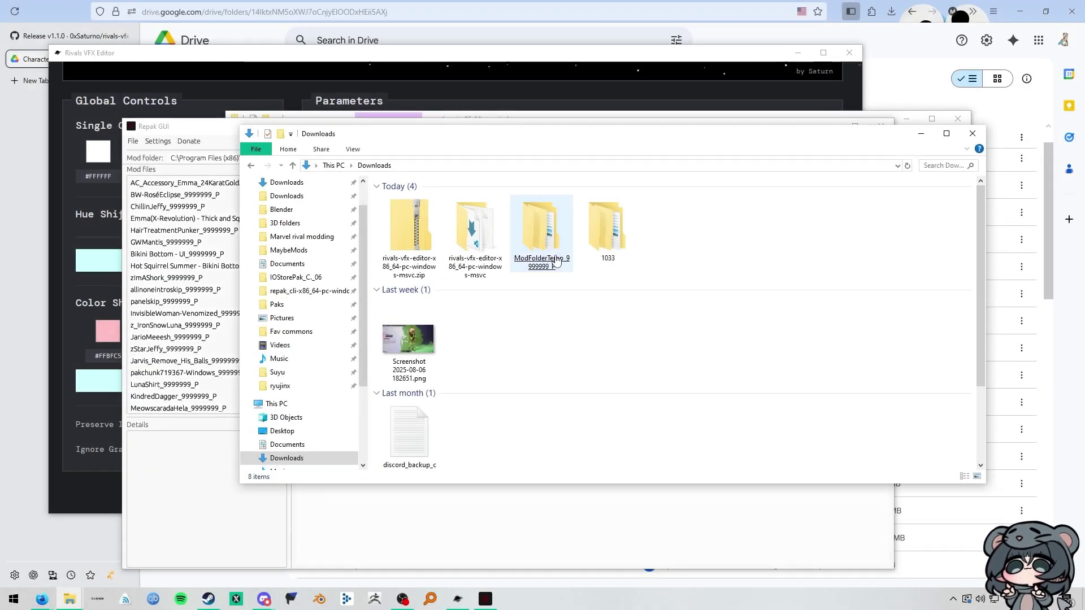
click(163, 145)
click(196, 169)
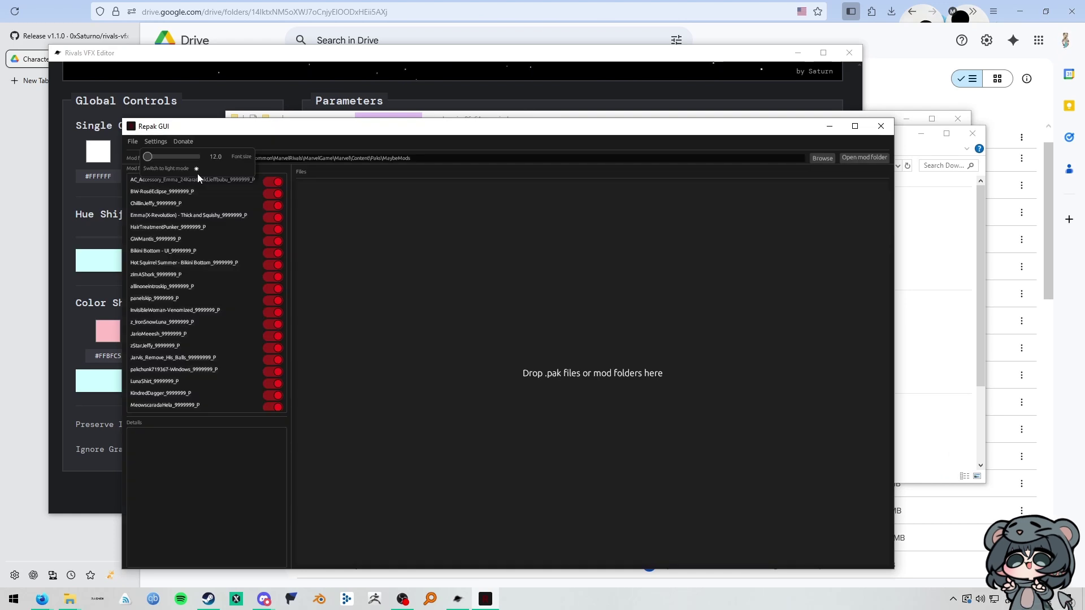
Add the ModFolderTemp_9999999_P folder from Downloads to Repak GUI and install it as a mod
click(898, 247)
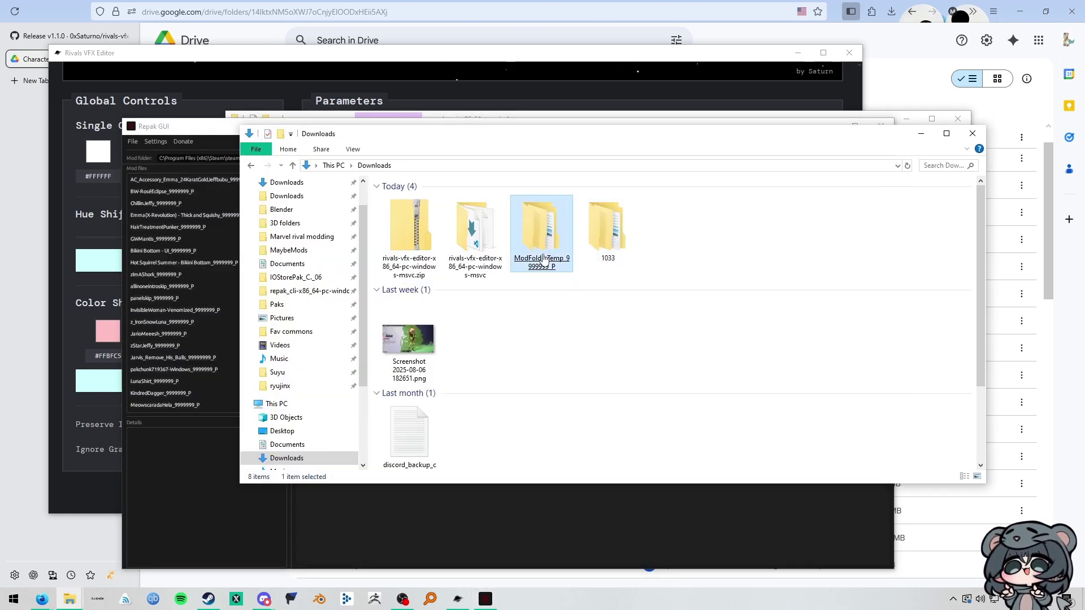
drag(483, 507, 484, 507)
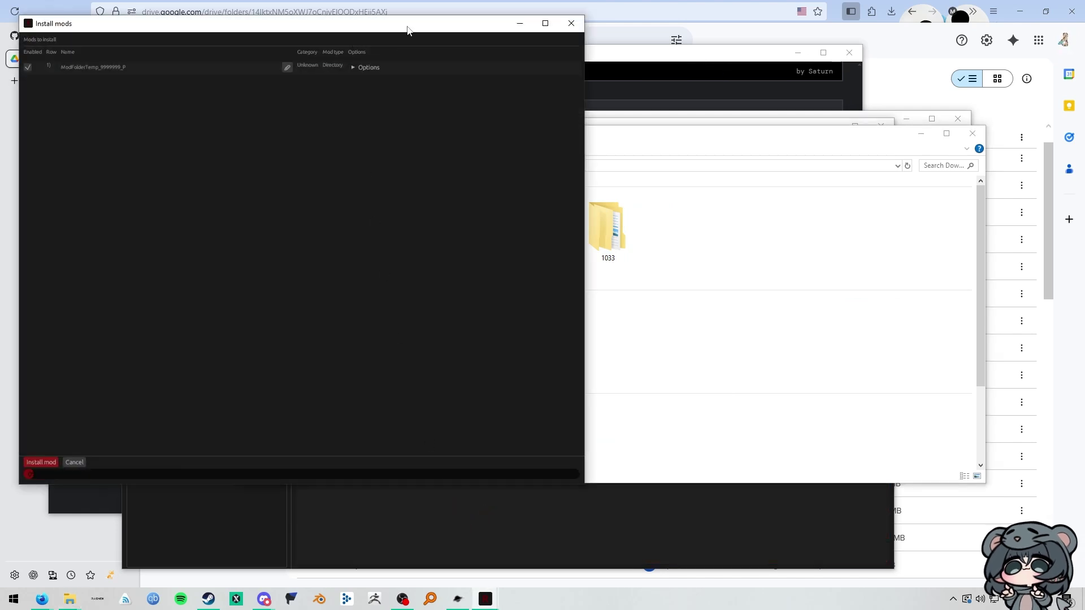
drag(407, 29, 548, 67)
click(182, 500)
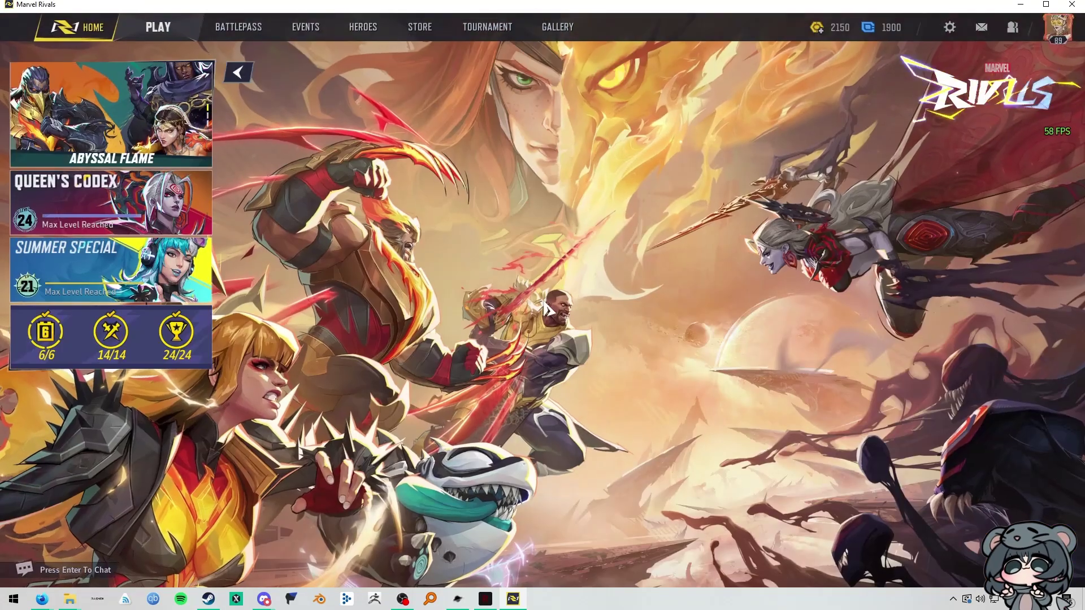
Enter the Practice Range from the play screen in Marvel Rivals and confirm Black Widow as the hero
click(195, 28)
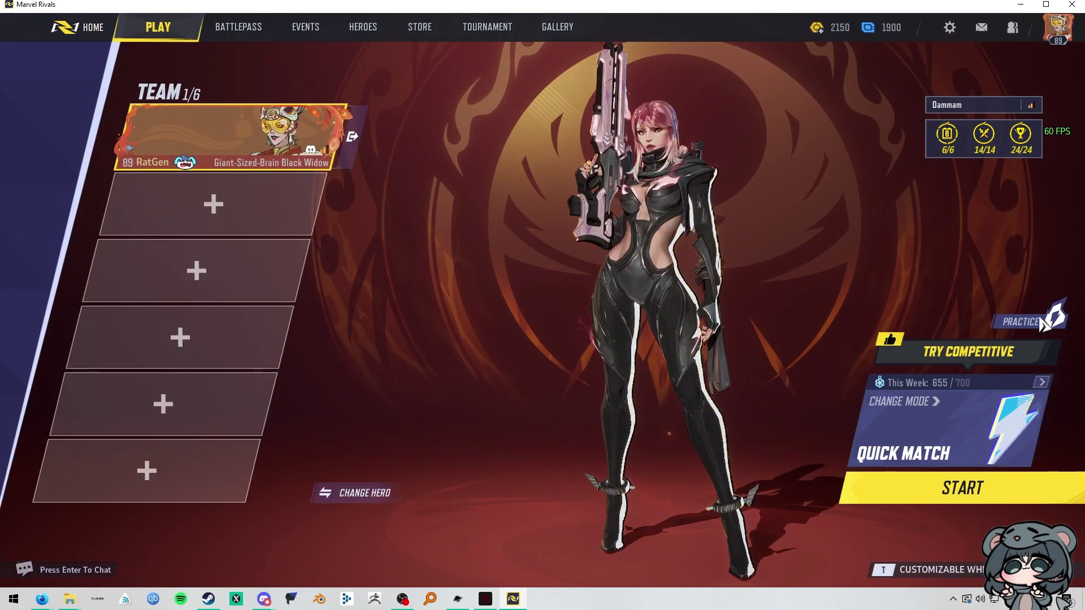
click(1048, 324)
click(681, 294)
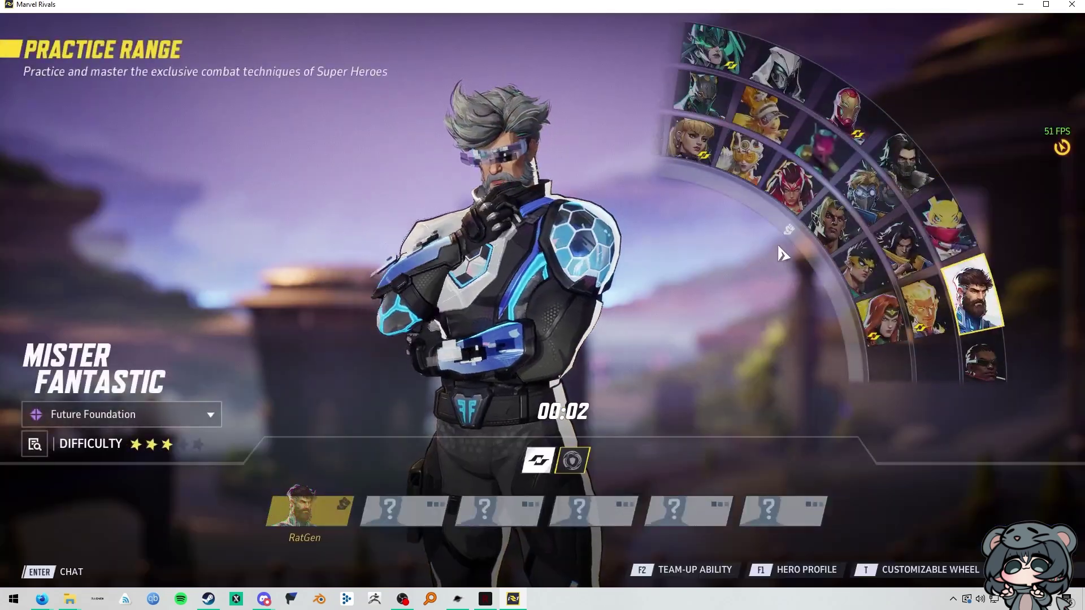
click(793, 183)
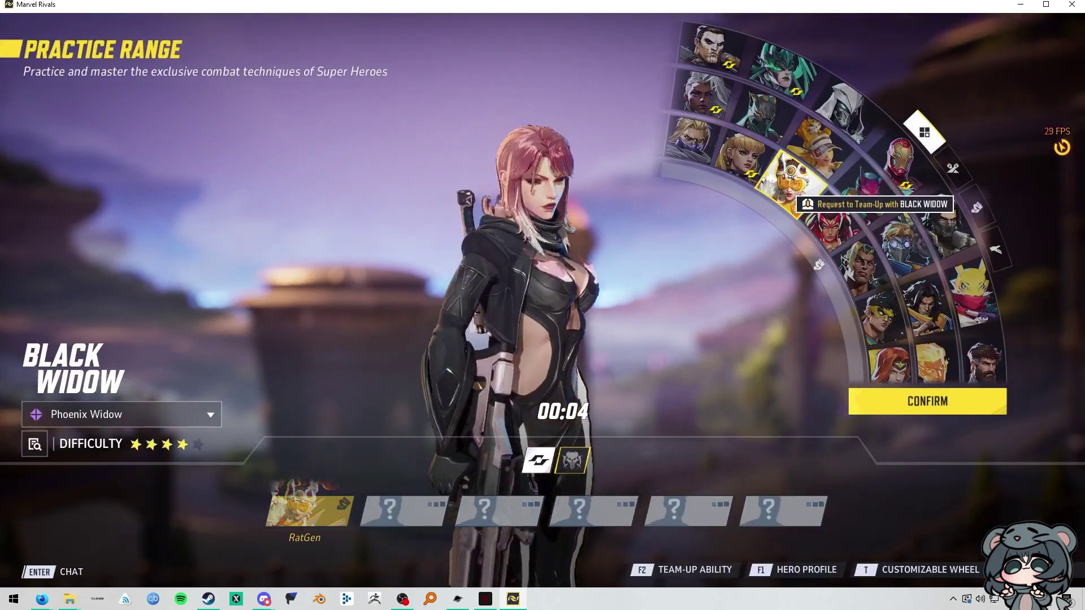
click(793, 190)
Fire Black Widow's rifle at the Luna Snow target, both scoped and unscoped, to check the recolored shot effects
right_click(543, 301)
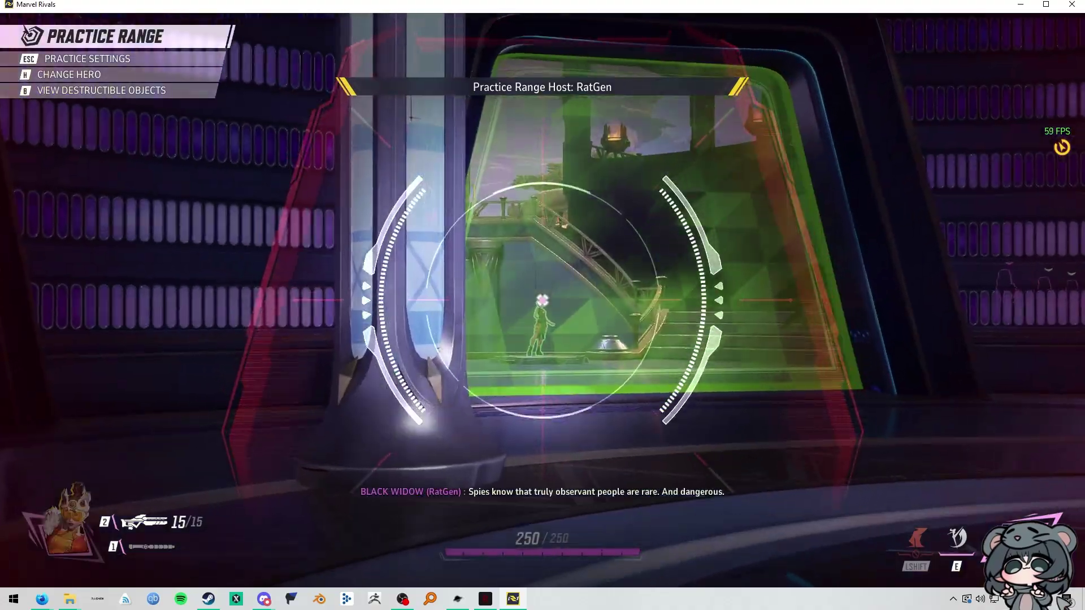
click(542, 300)
click(543, 300)
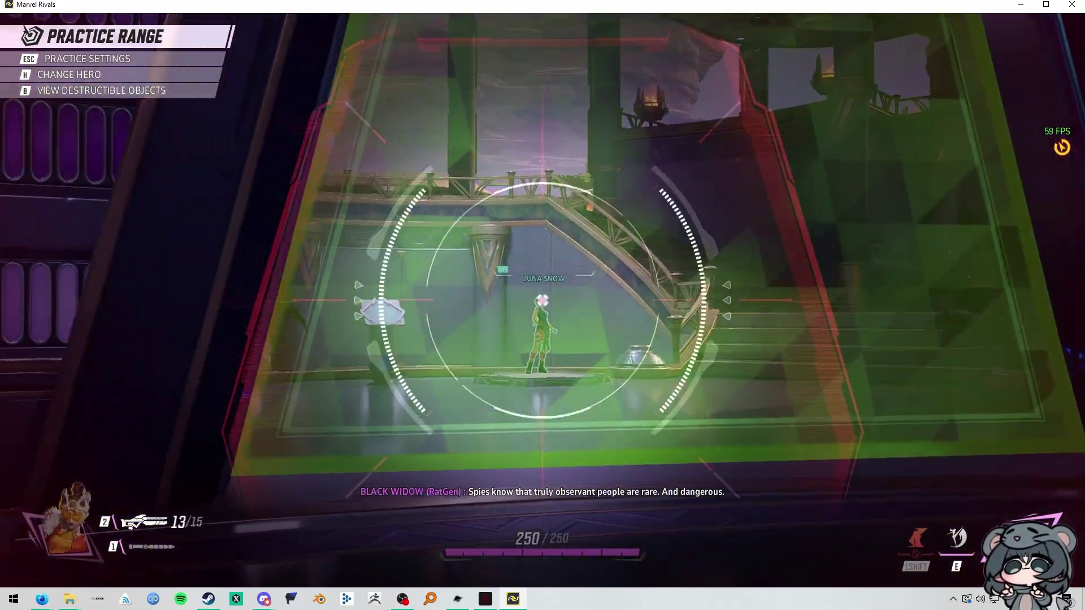
click(542, 300)
right_click(542, 305)
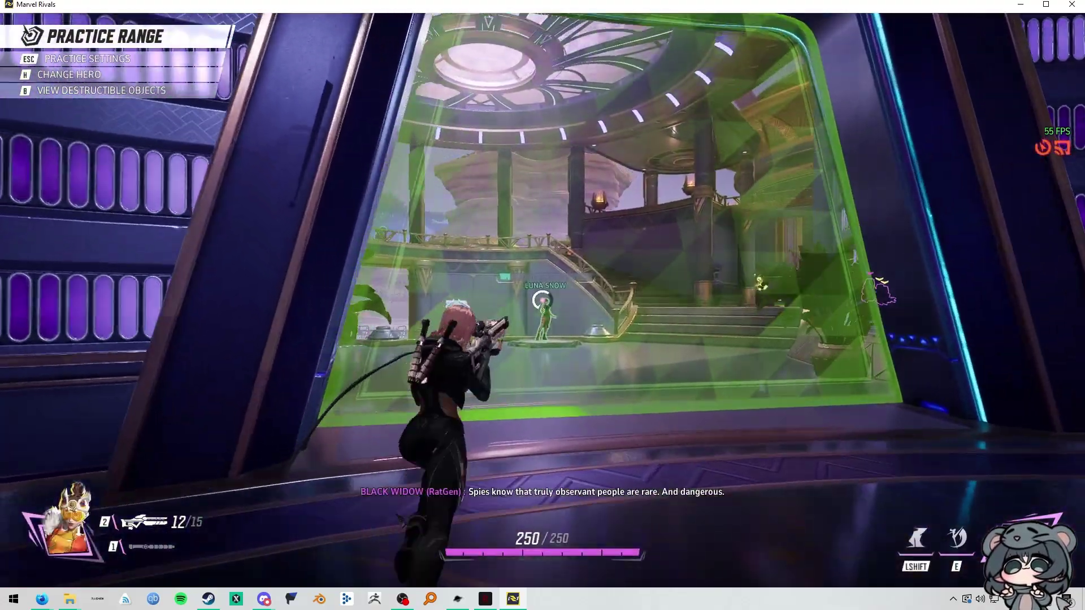
click(542, 300)
click(542, 300)
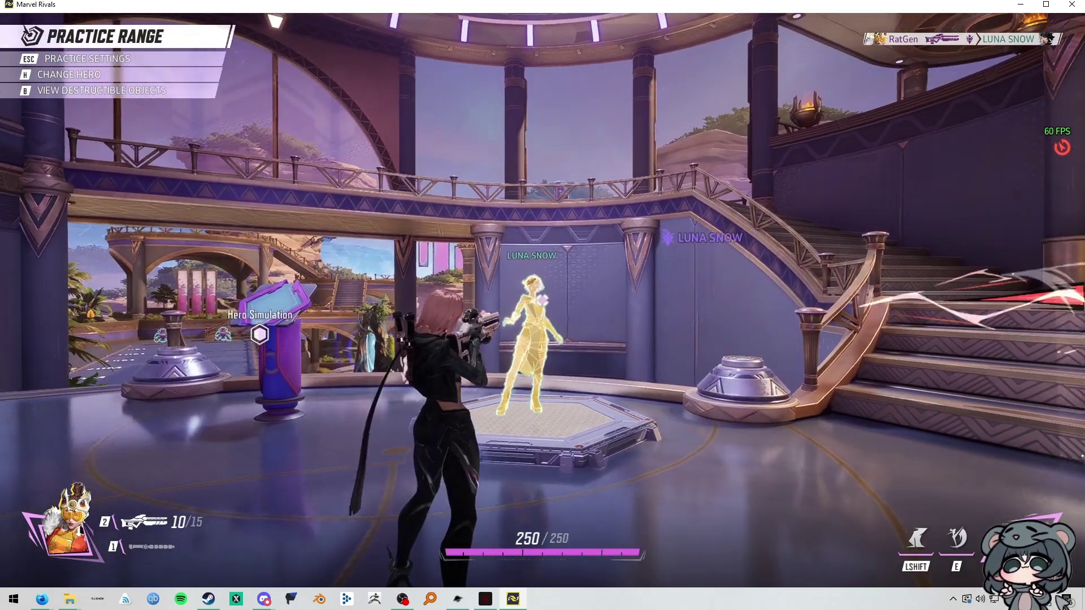
click(542, 300)
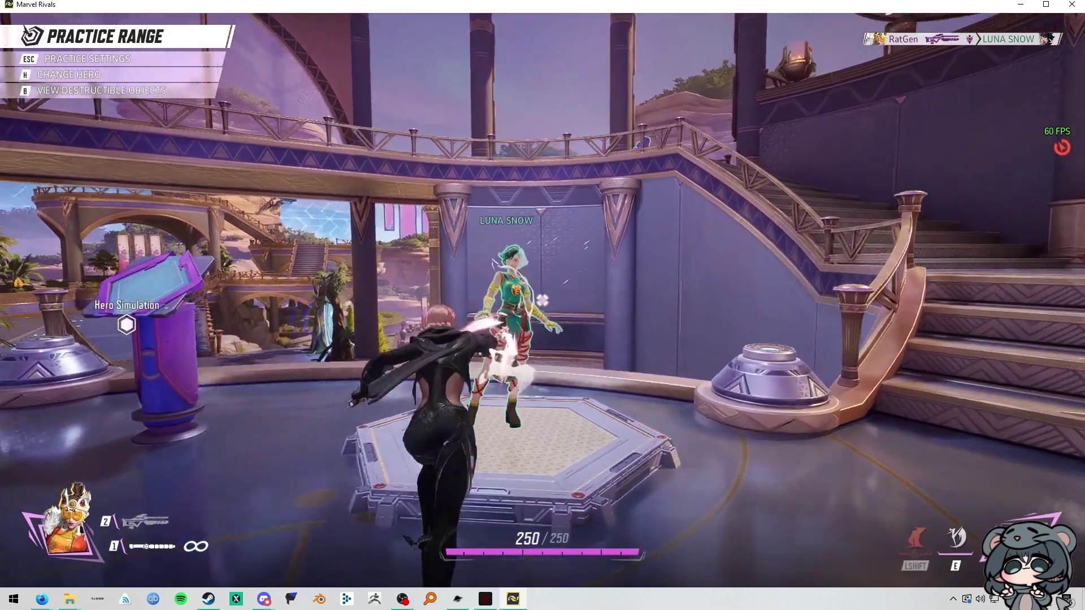
Use Black Widow's baton ability on the Luna Snow target, switch back to the rifle and fire to check the effects
key(e)
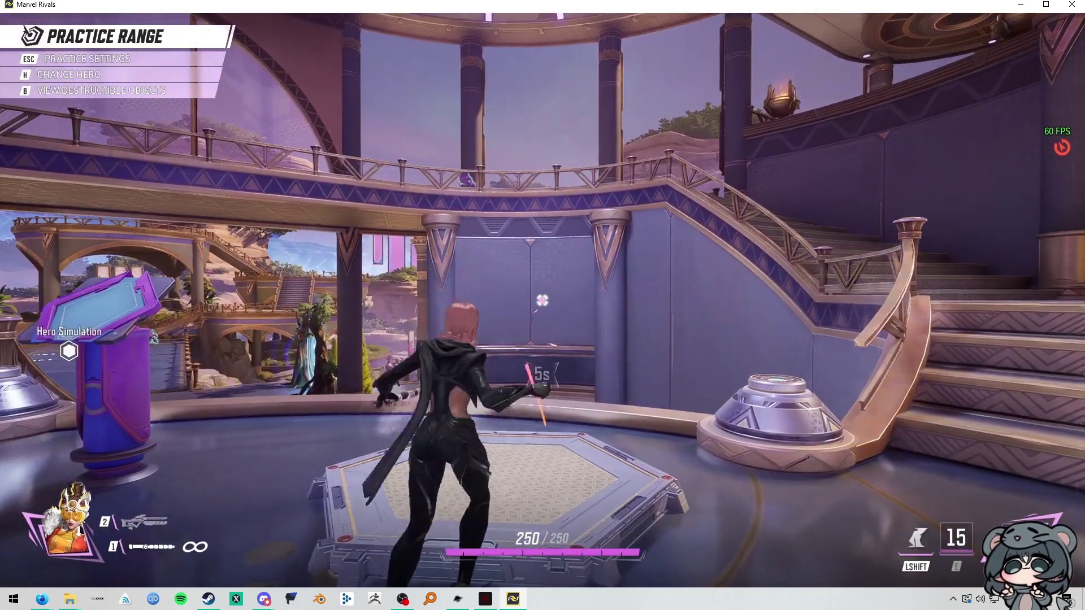
key(2)
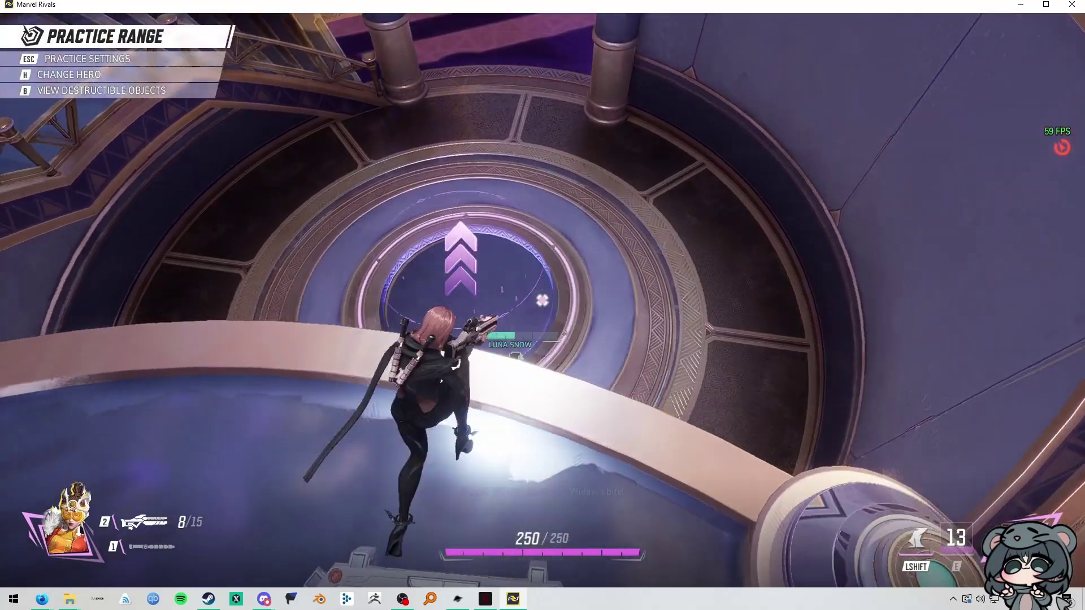
click(543, 300)
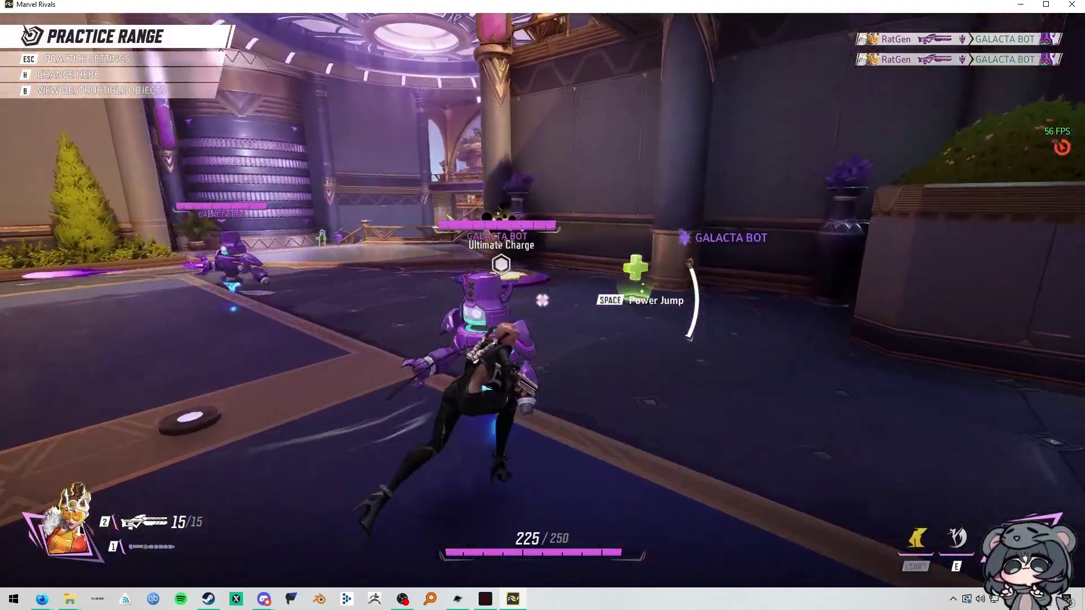
Fire Black Widow's charged ultimate at the Galacta Bots and use her dash to examine the remaining effects
key(q)
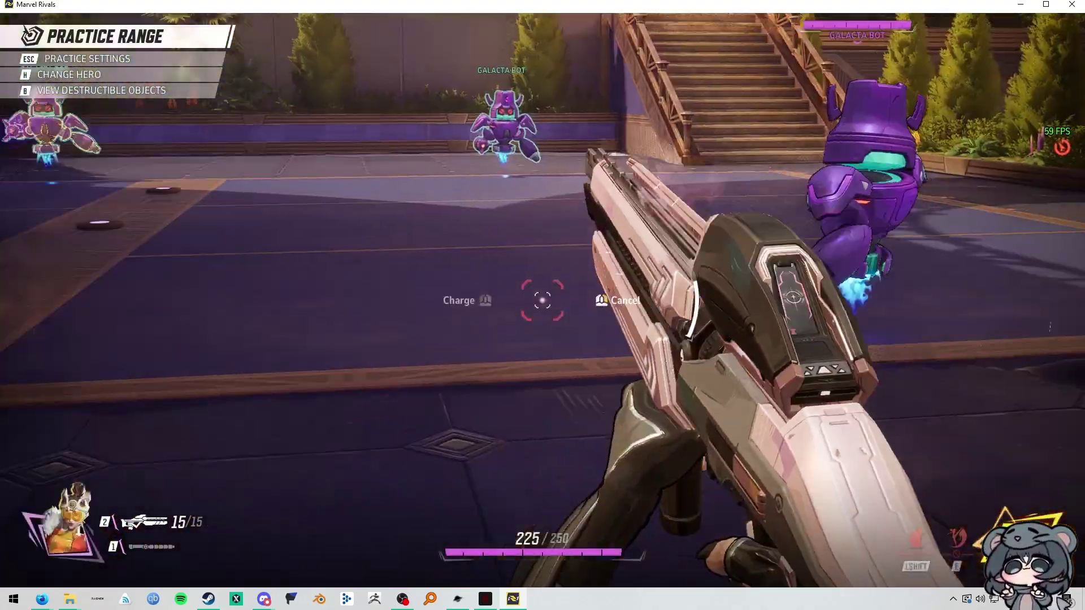
click(542, 300)
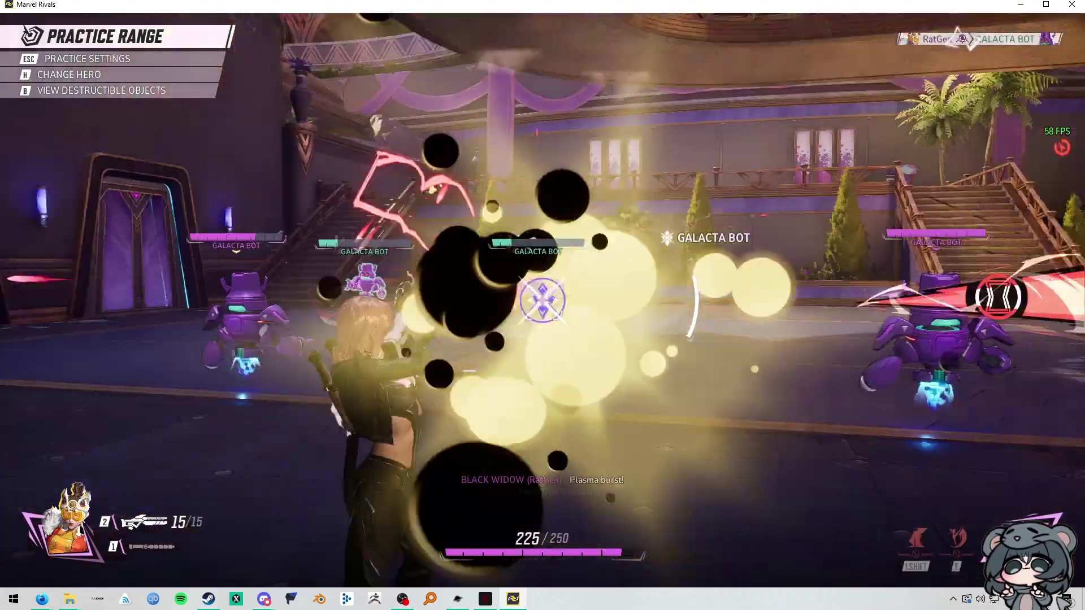
key(shift)
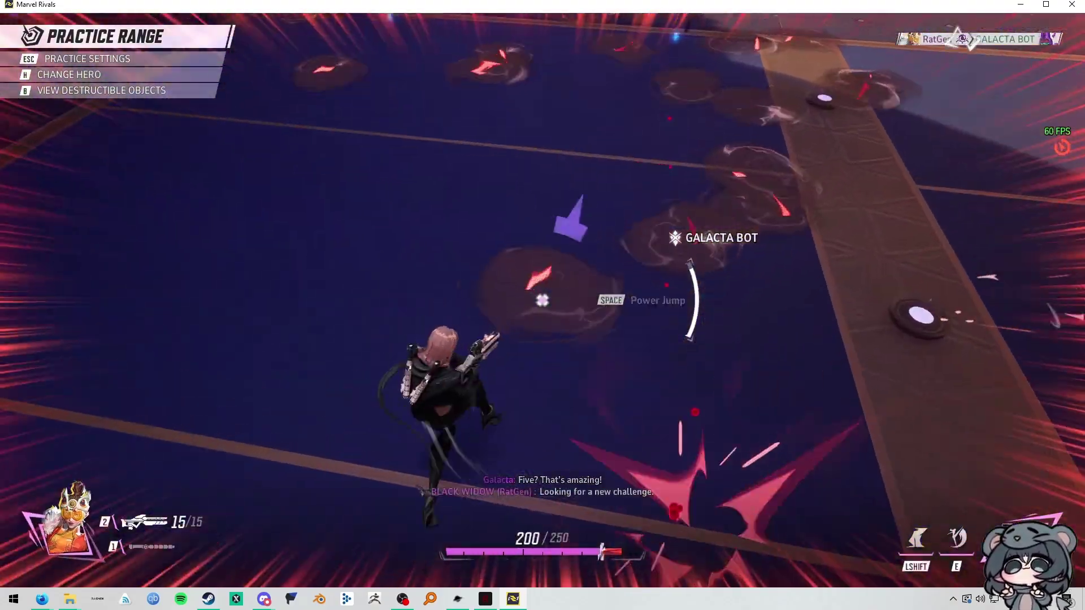
right_click(543, 300)
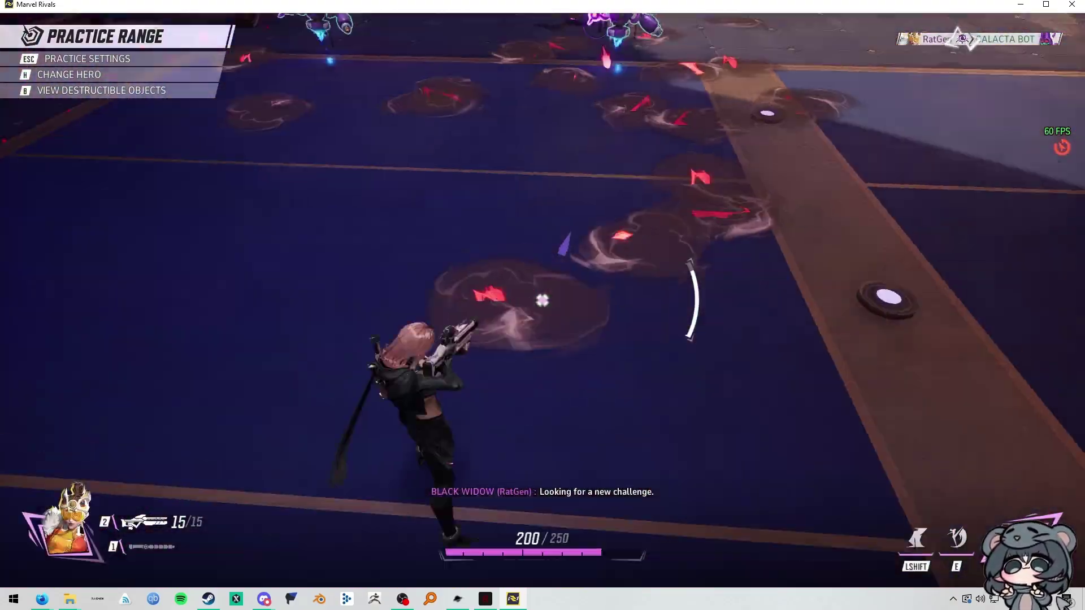